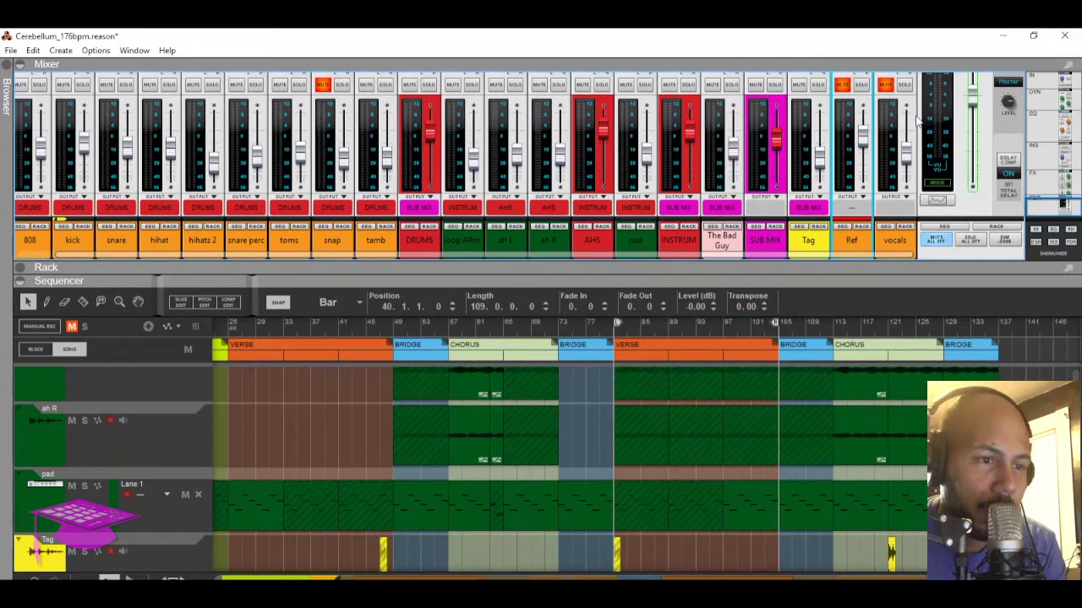
- Create a new song document with the prepared mixing template
left_click(1002, 37)
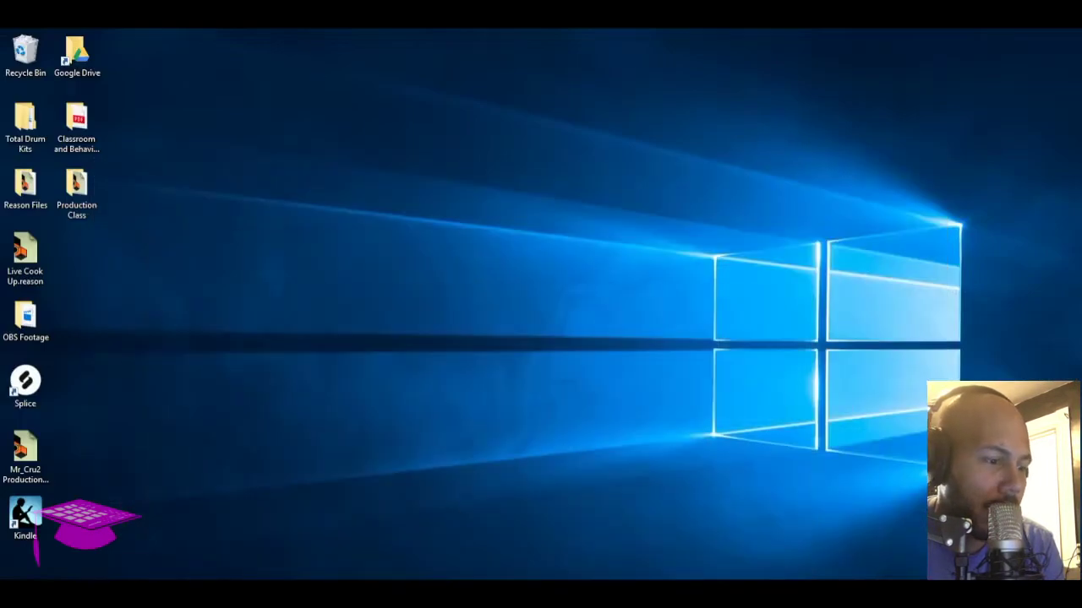
key("alt+Tab")
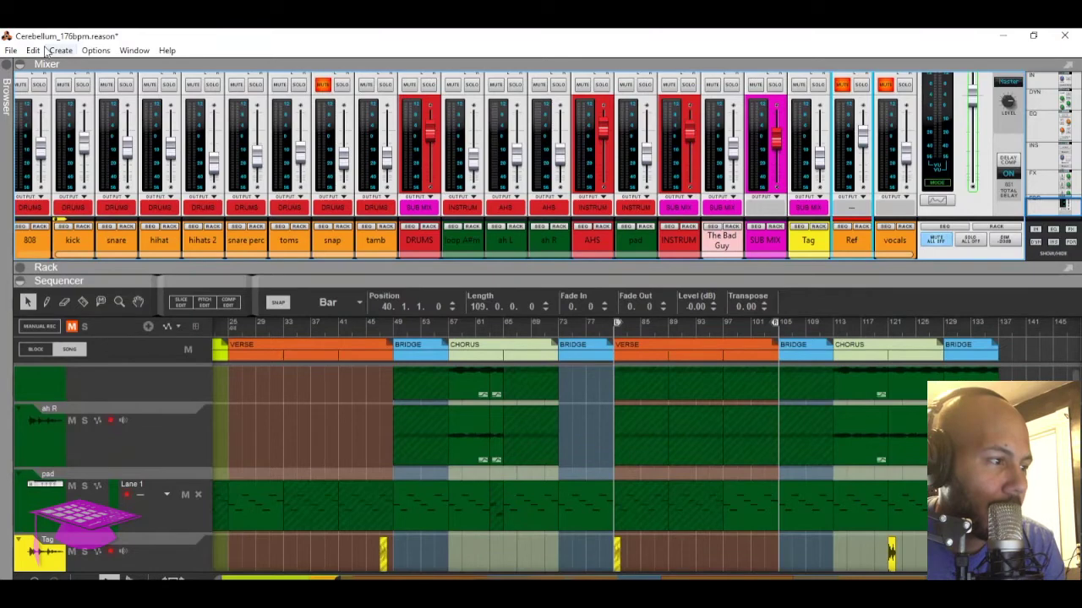
left_click(11, 51)
key("Escape")
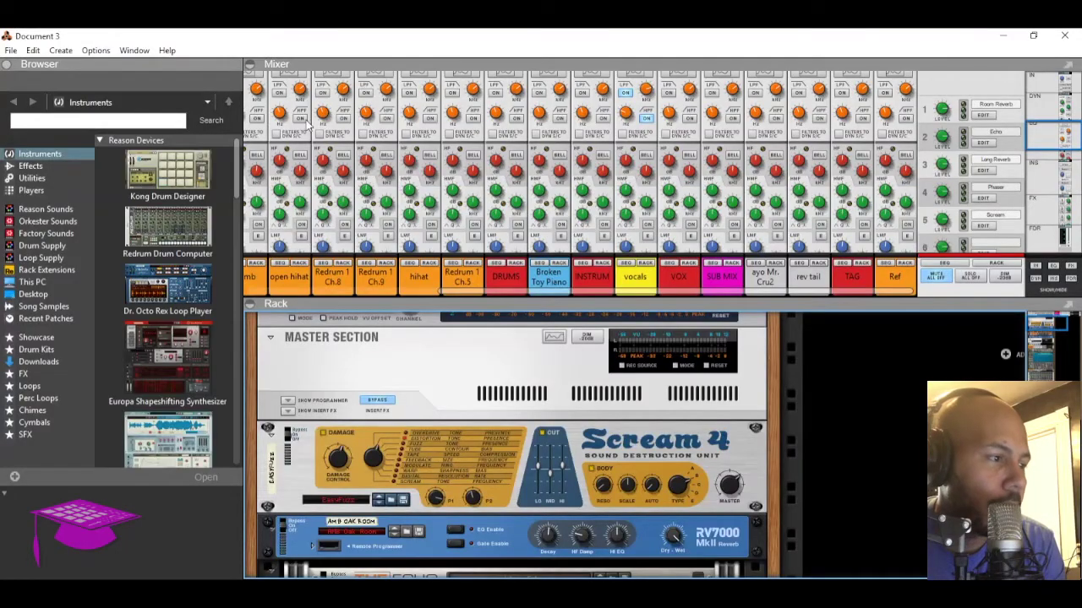
- Hide the browser, enlarge the mixer to full height and examine the channels' dynamics, EQ, sends, faders and output routing
left_click(8, 66)
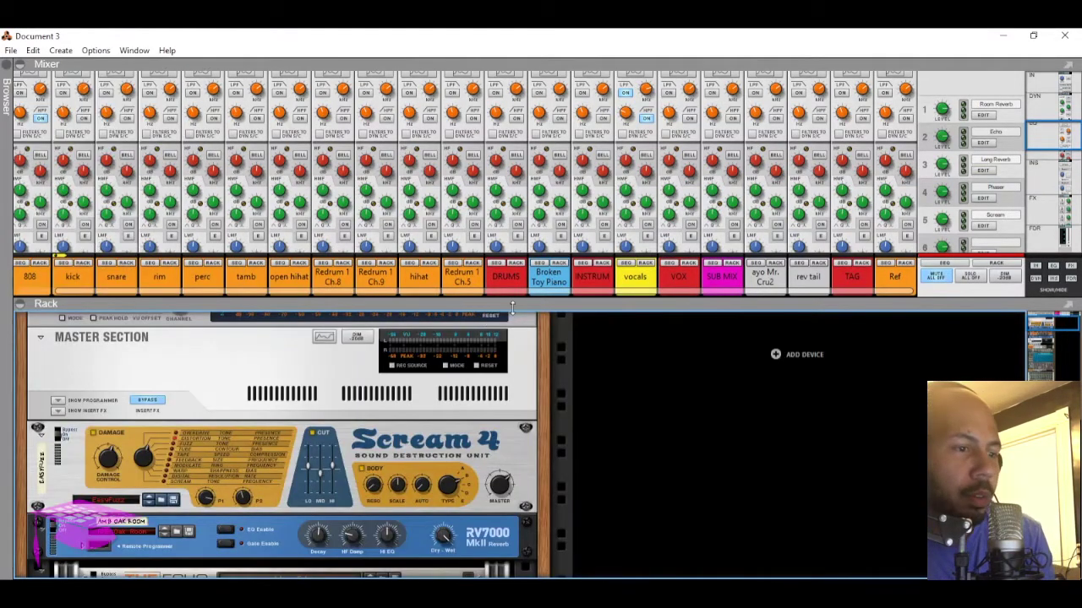
left_click_drag(512, 306, 512, 572)
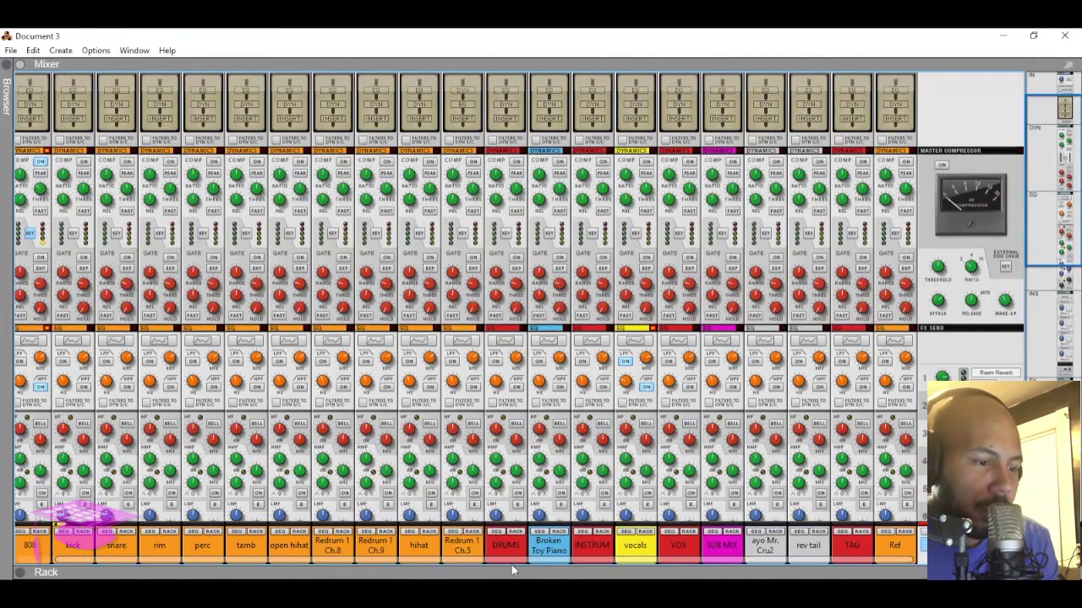
scroll(509, 561, "left", 2)
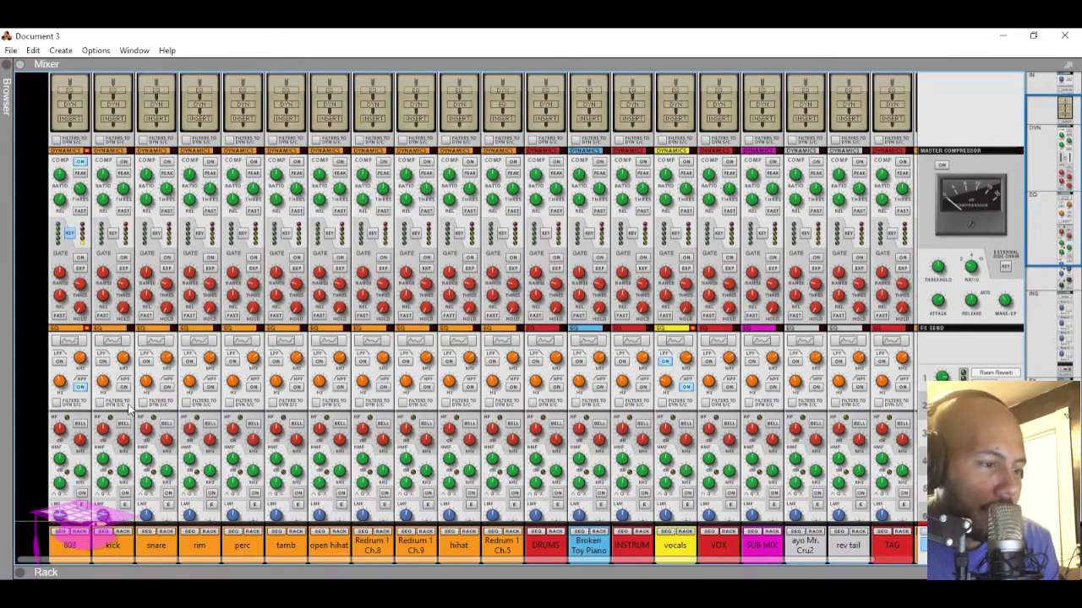
scroll(129, 409, "down", 8)
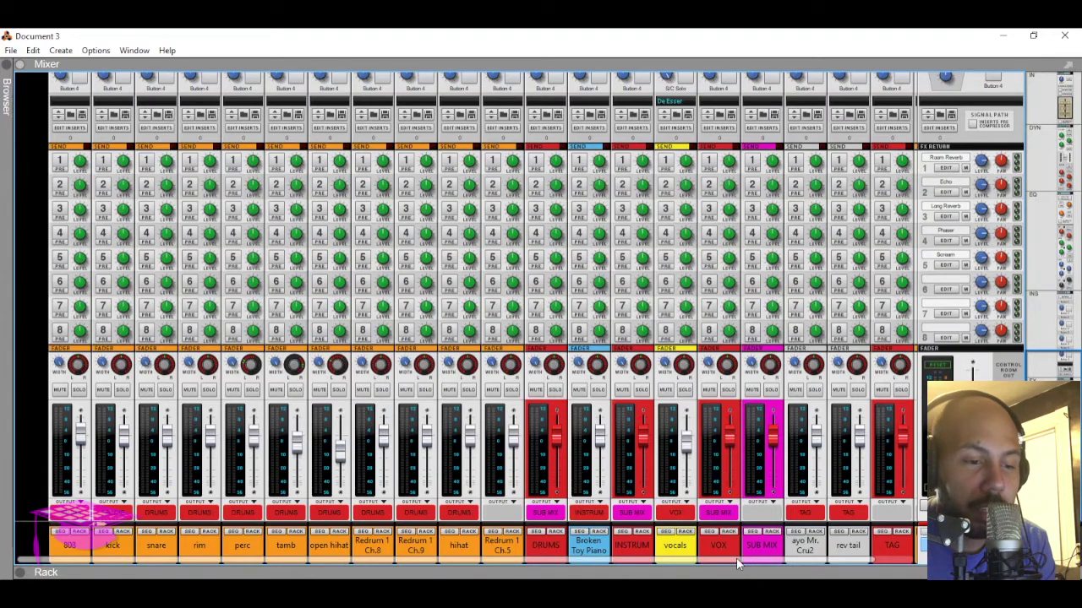
left_click_drag(736, 558, 839, 560)
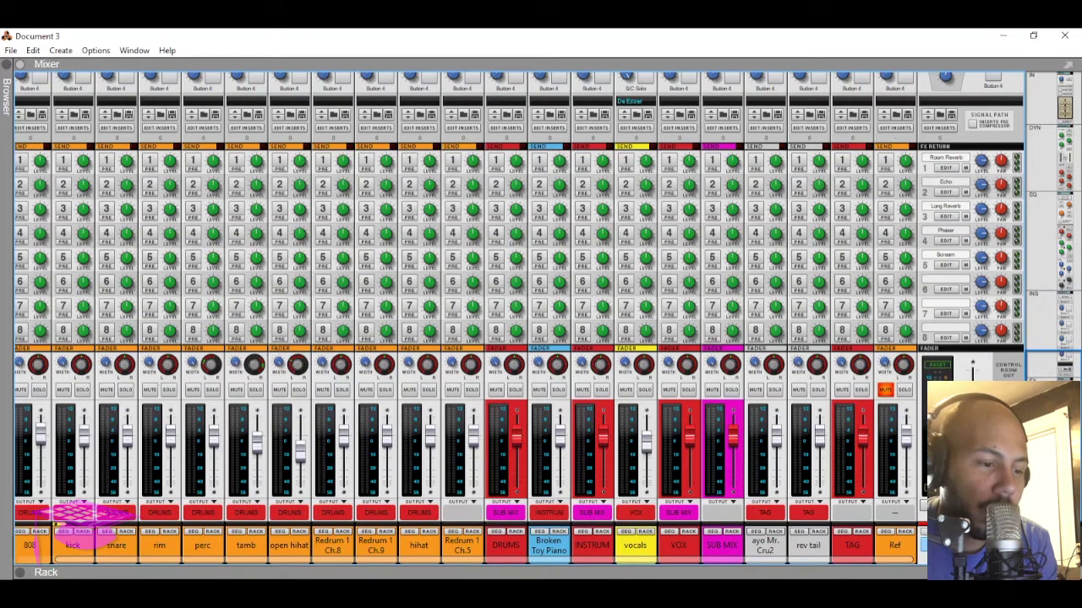
- Show the sequencer and extend the audio clip on the Ref track to a length of 72 bars
key("F7")
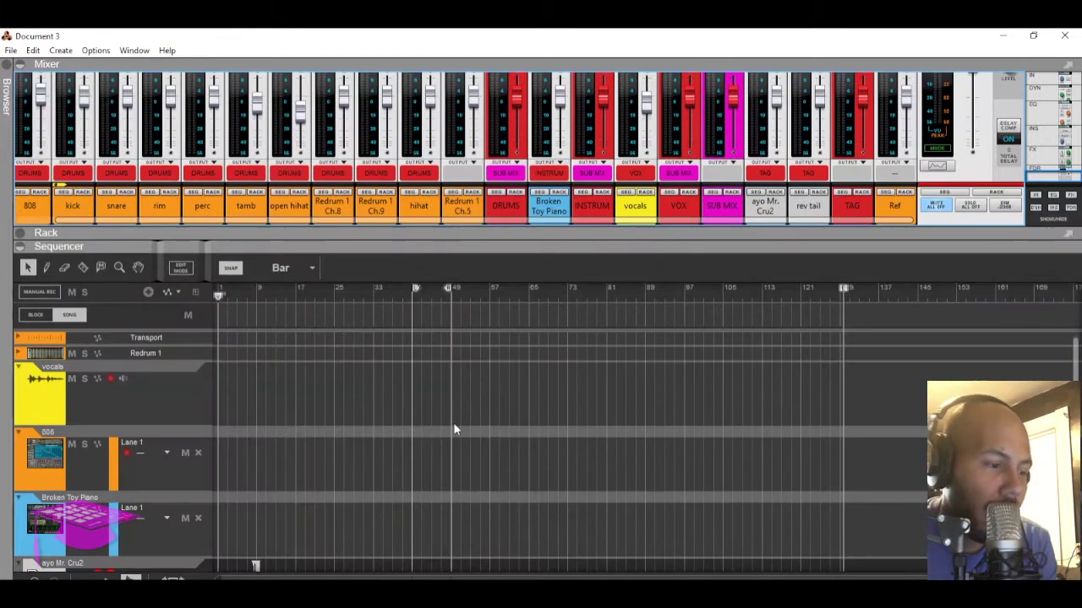
scroll(452, 423, "down", 5)
left_click(272, 512)
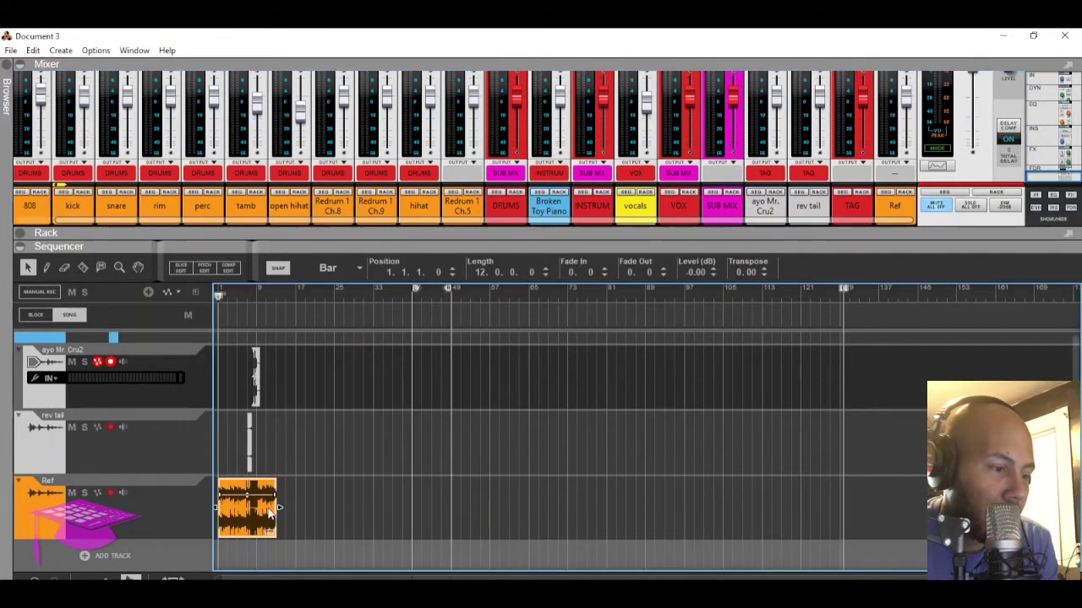
left_click_drag(278, 510, 568, 511)
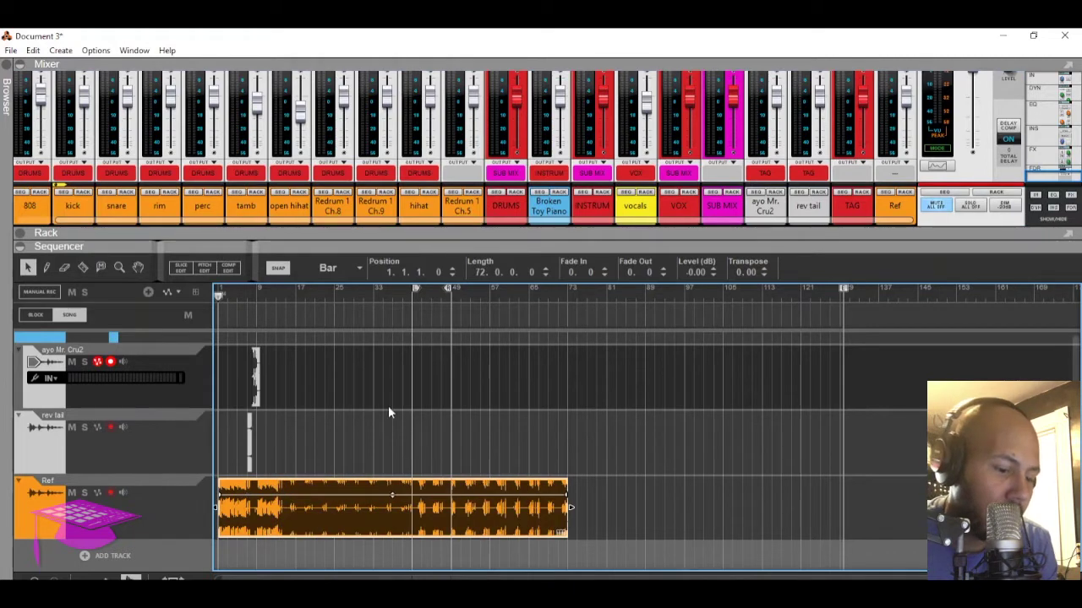
- Play the song with the mixer enlarged and toggle solo on the Ref channel to compare the reference track with the mix
key("space")
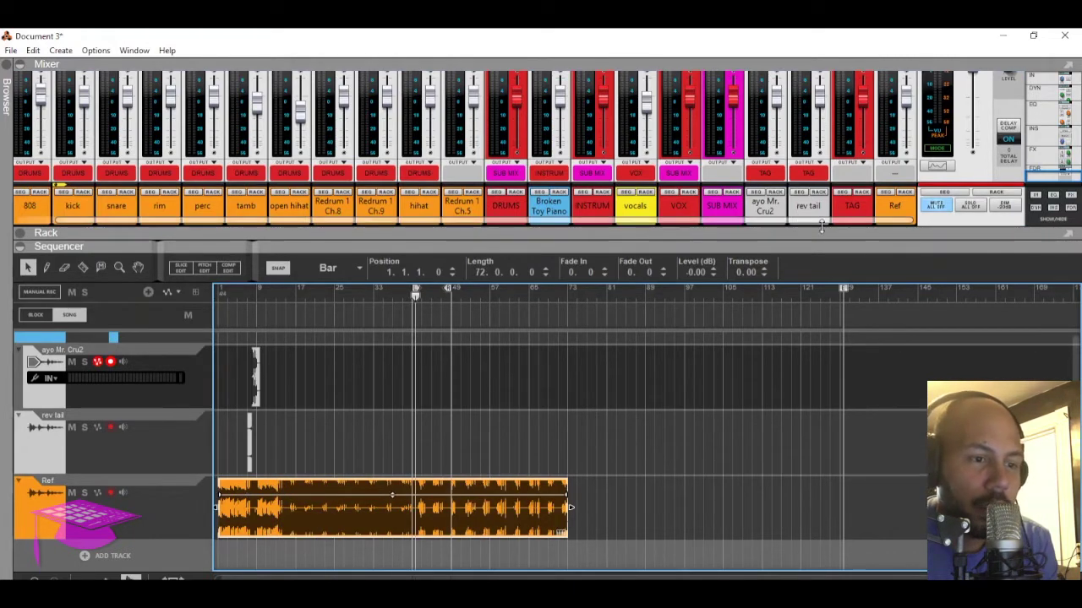
left_click_drag(821, 235, 809, 438)
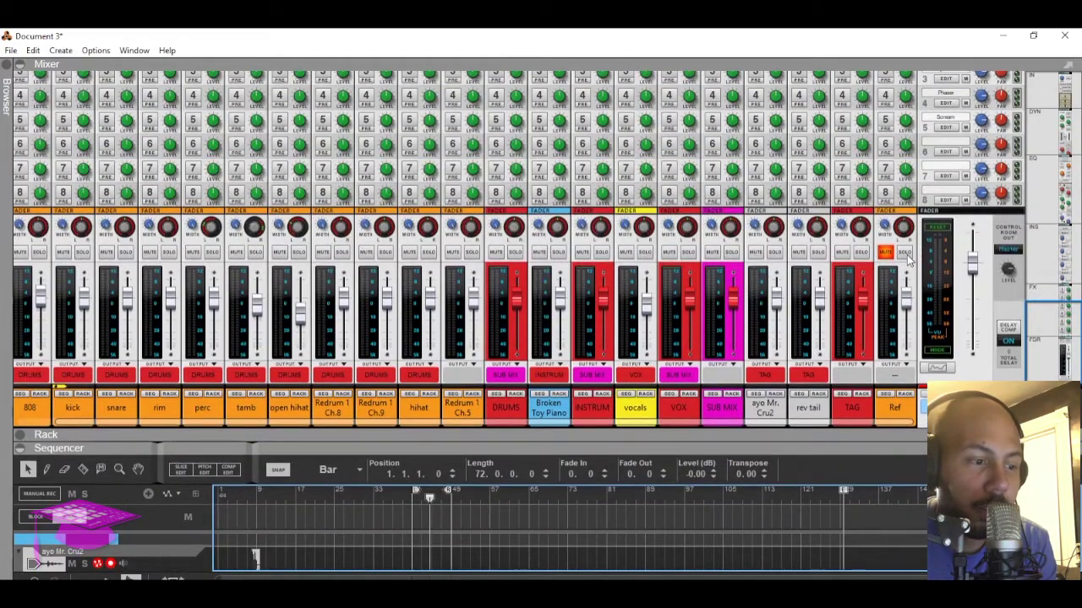
left_click(905, 253)
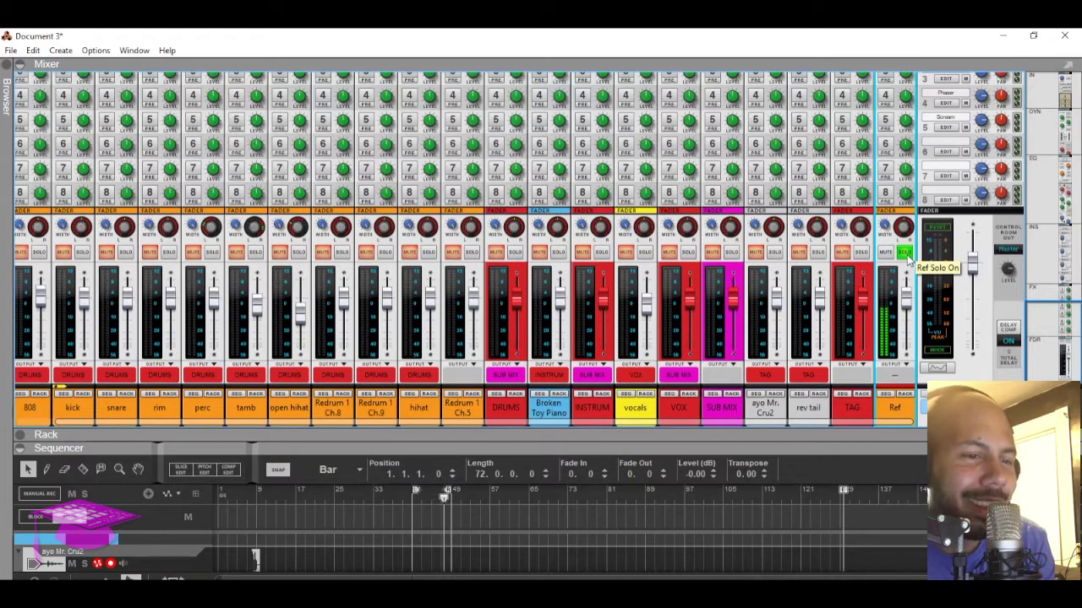
left_click(905, 255)
left_click(906, 253)
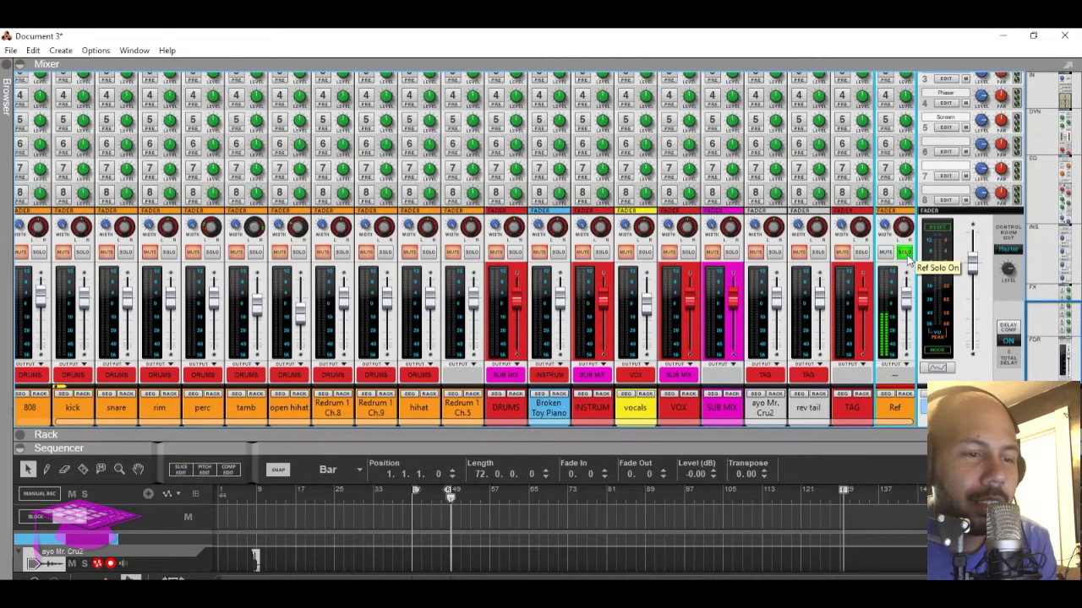
left_click(884, 252)
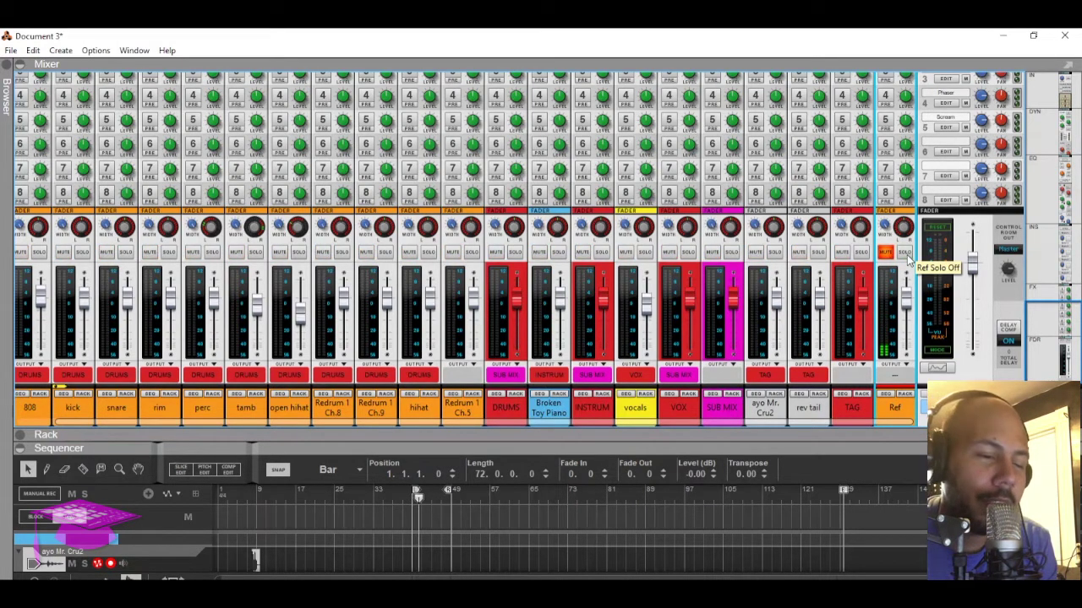
- Replace the sequencer view with the rack, expand the rack to full height and look over its first devices
left_click_drag(513, 442, 525, 294)
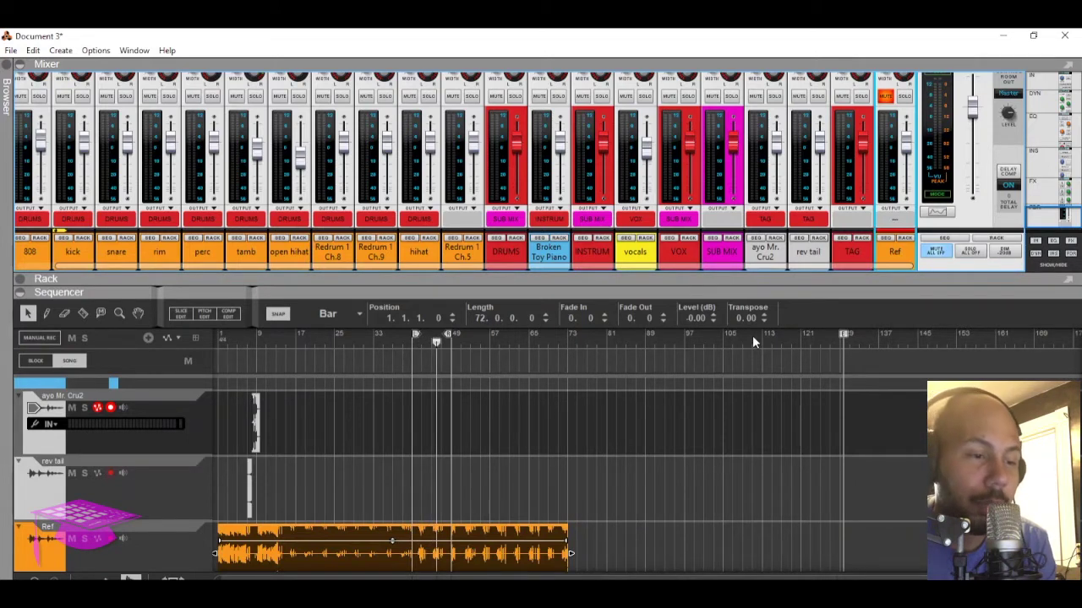
key("F6")
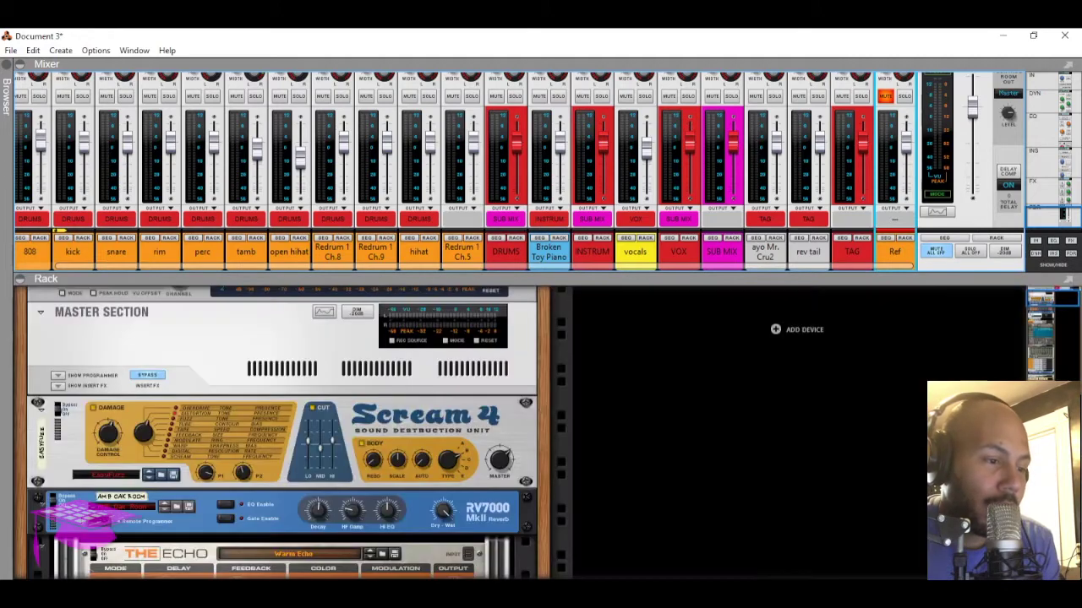
double_click(531, 281)
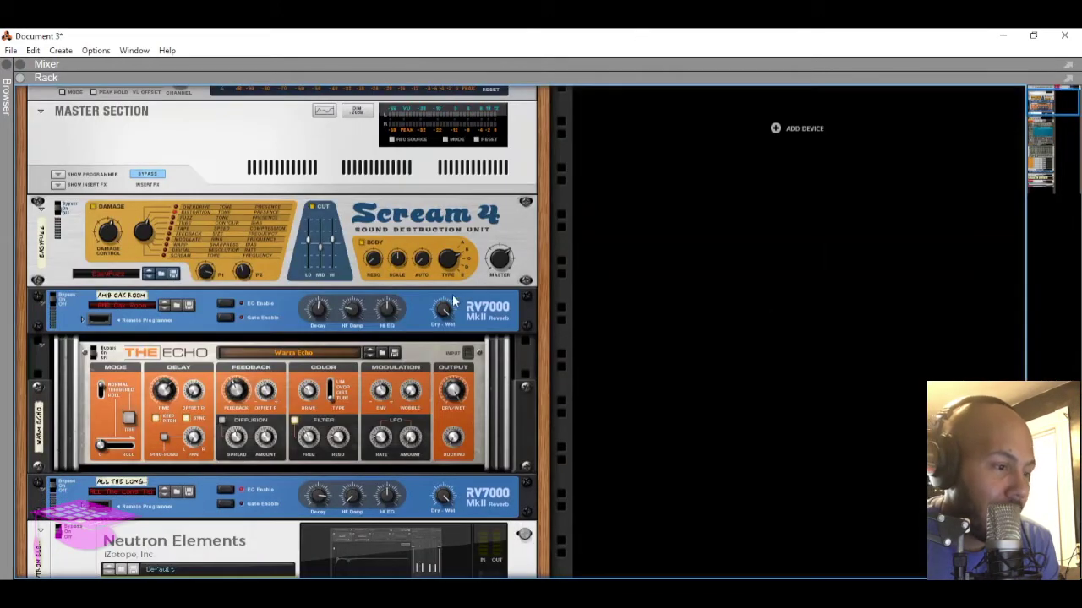
scroll(452, 294, "down", 3)
scroll(452, 296, "down", 2)
scroll(448, 295, "up", 5)
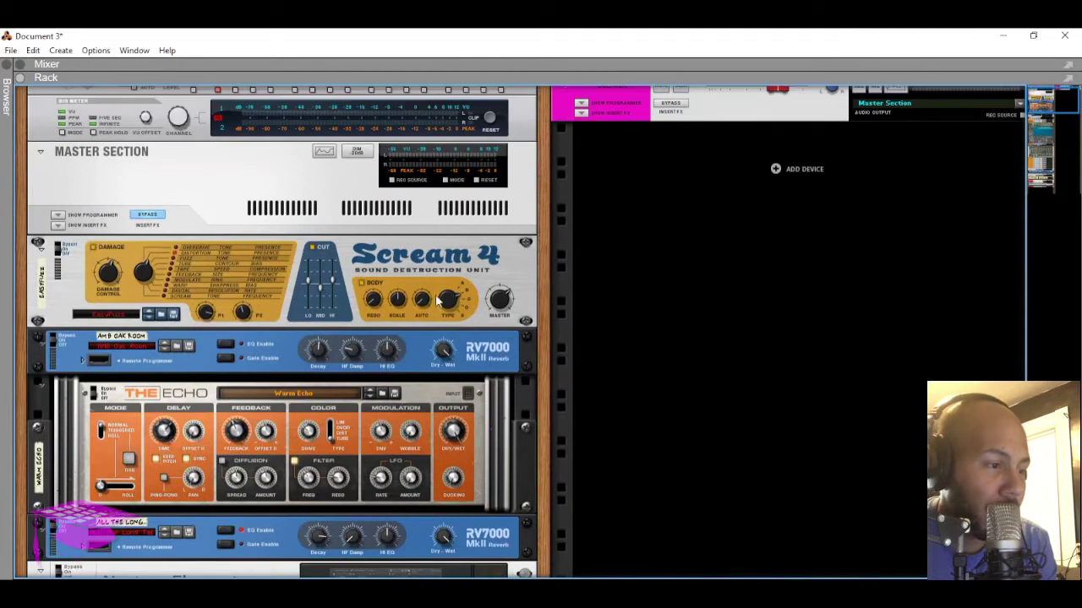
- Reveal the Master Section's insert effects, inspect the MClass Equalizer and the LoudMax limiters, and hide the inserts again
left_click(58, 225)
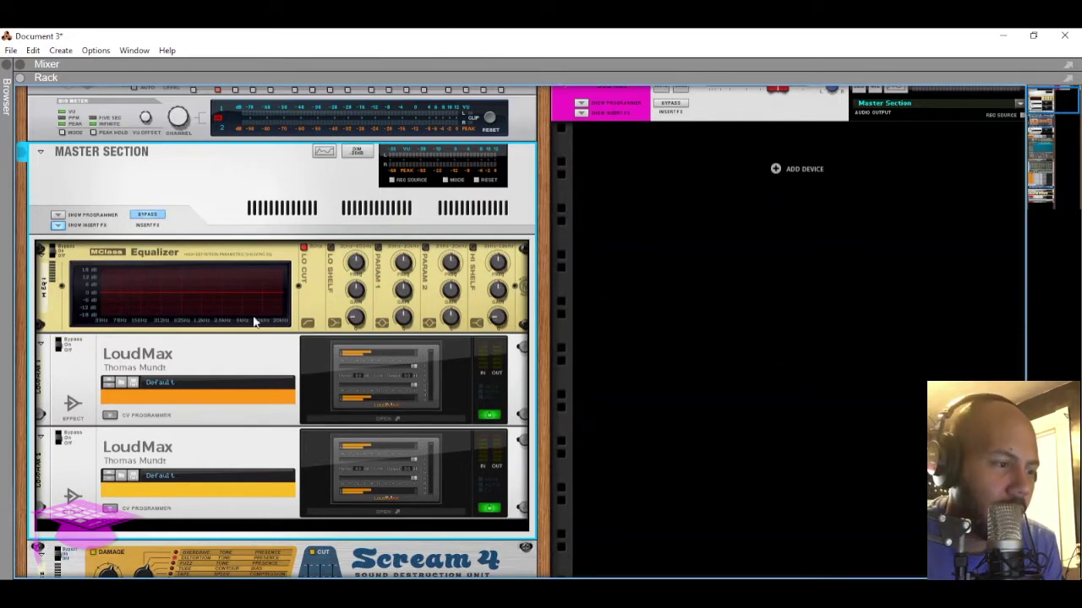
left_click(203, 279)
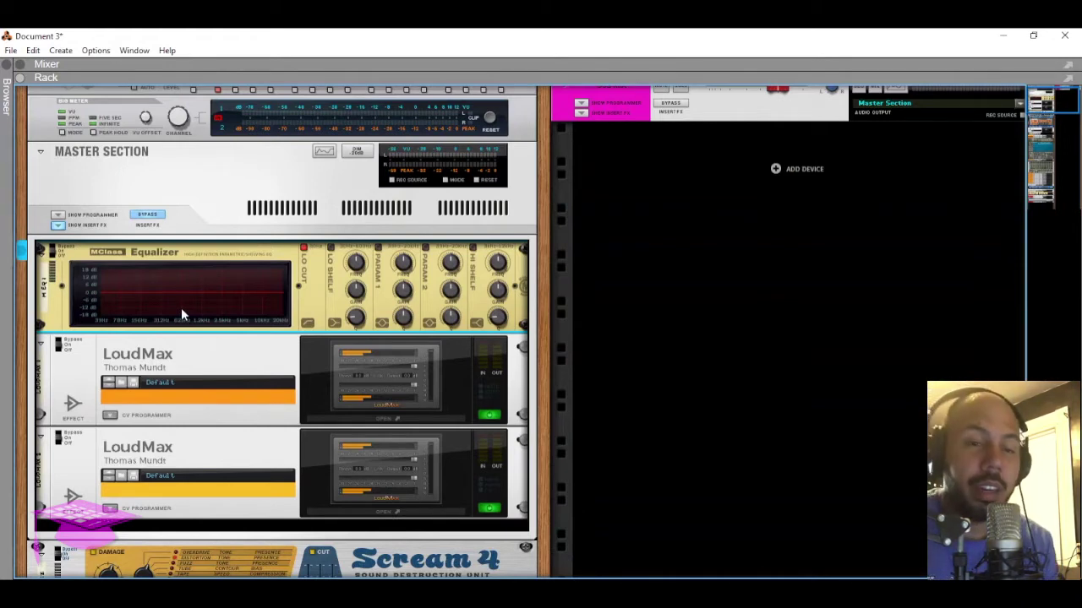
left_click(185, 374)
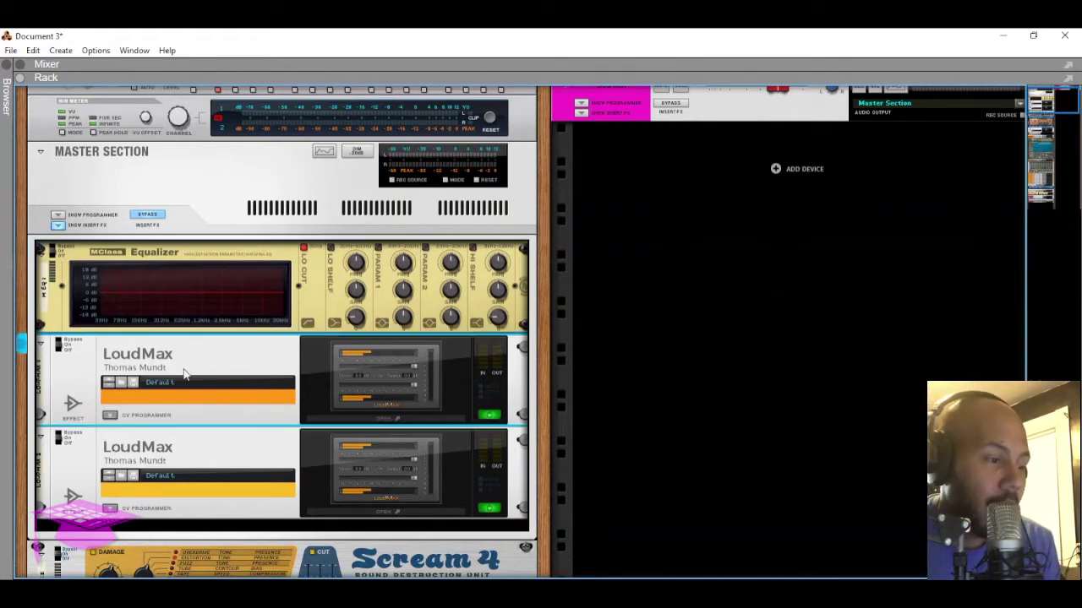
scroll(183, 372, "down", 2)
scroll(183, 372, "up", 3)
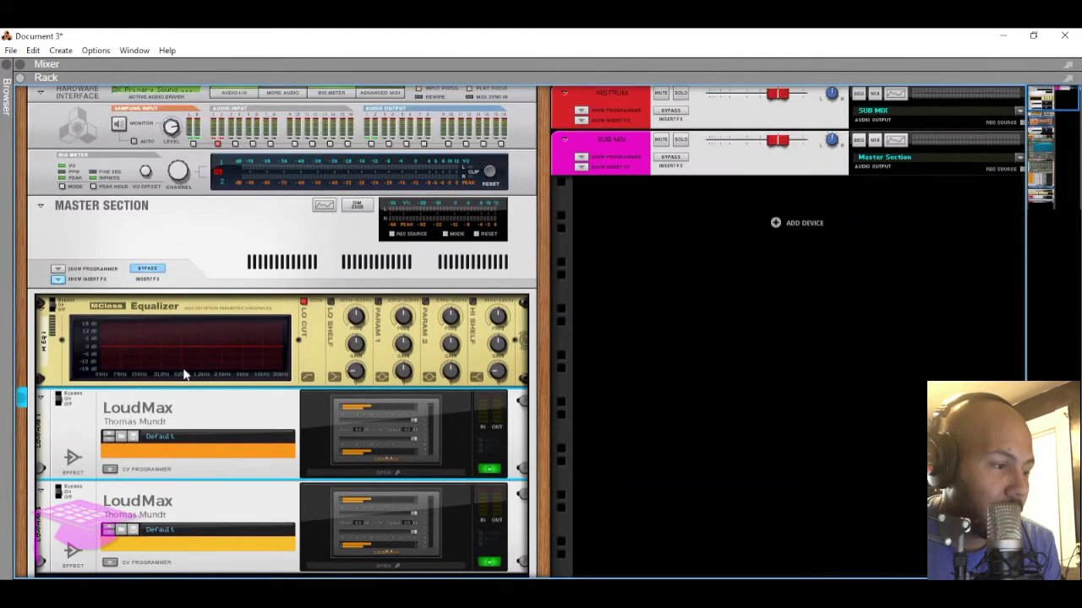
left_click(60, 279)
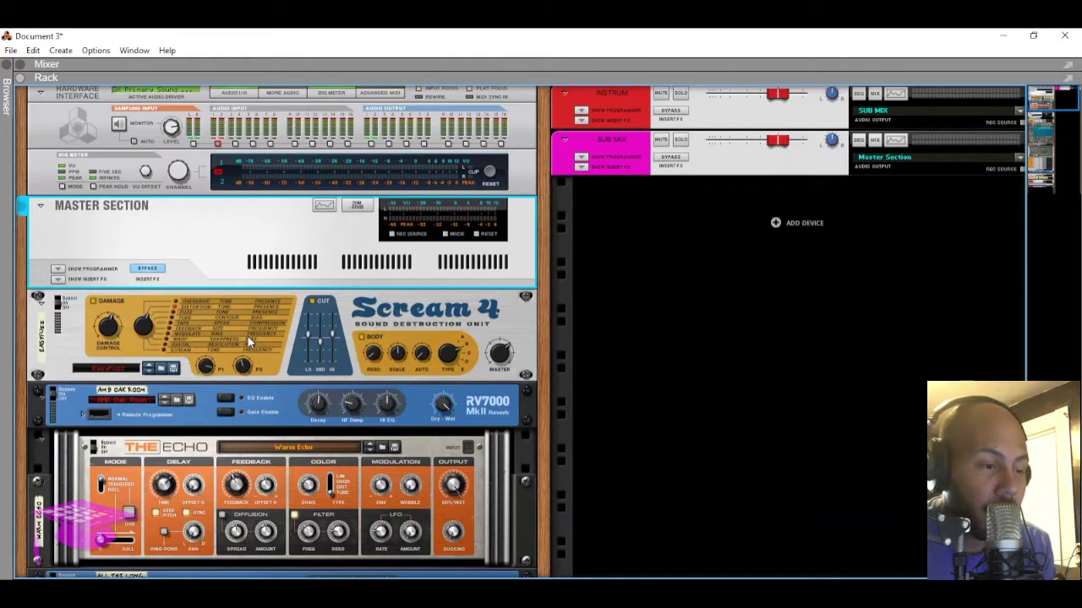
- Examine the send effects in the rack, from Scream 4, the RV7000 reverbs and The Echo to Neutron Elements and the PH-90 phaser
scroll(248, 336, "down", 3)
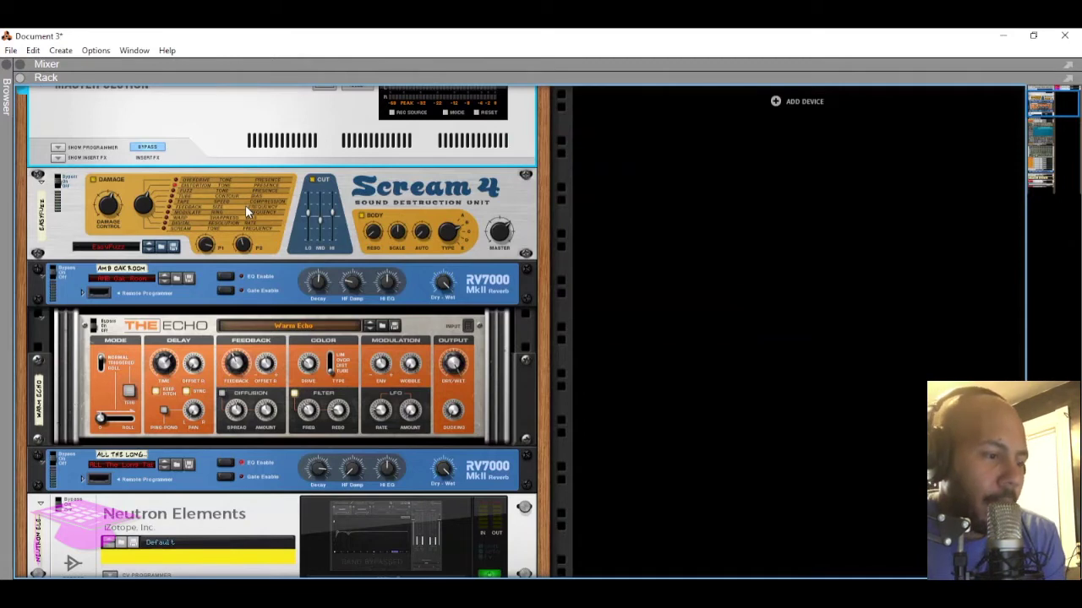
scroll(122, 285, "down", 1)
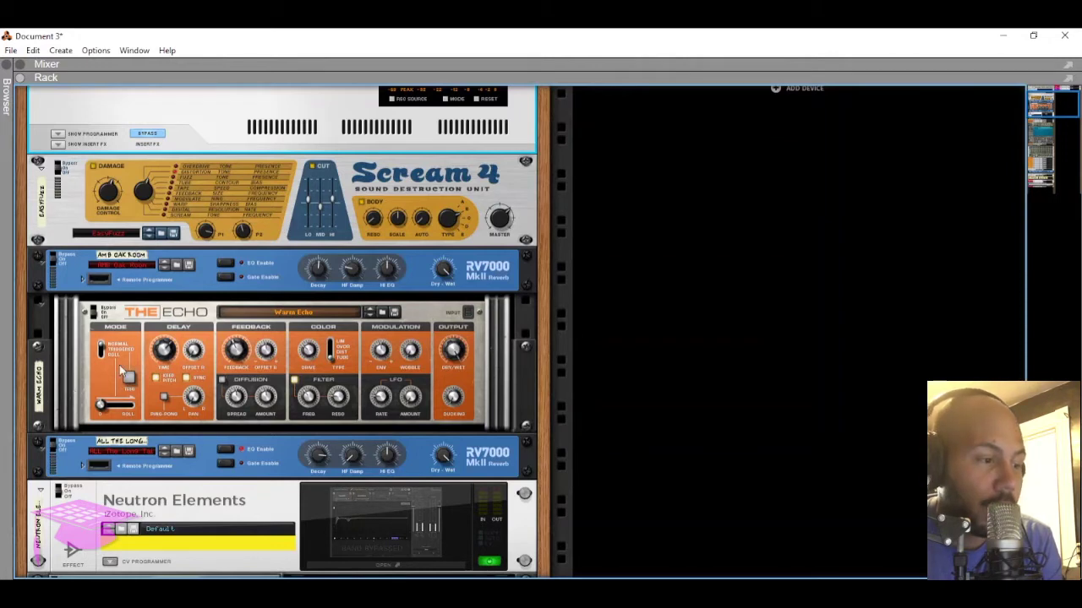
scroll(122, 372, "down", 3)
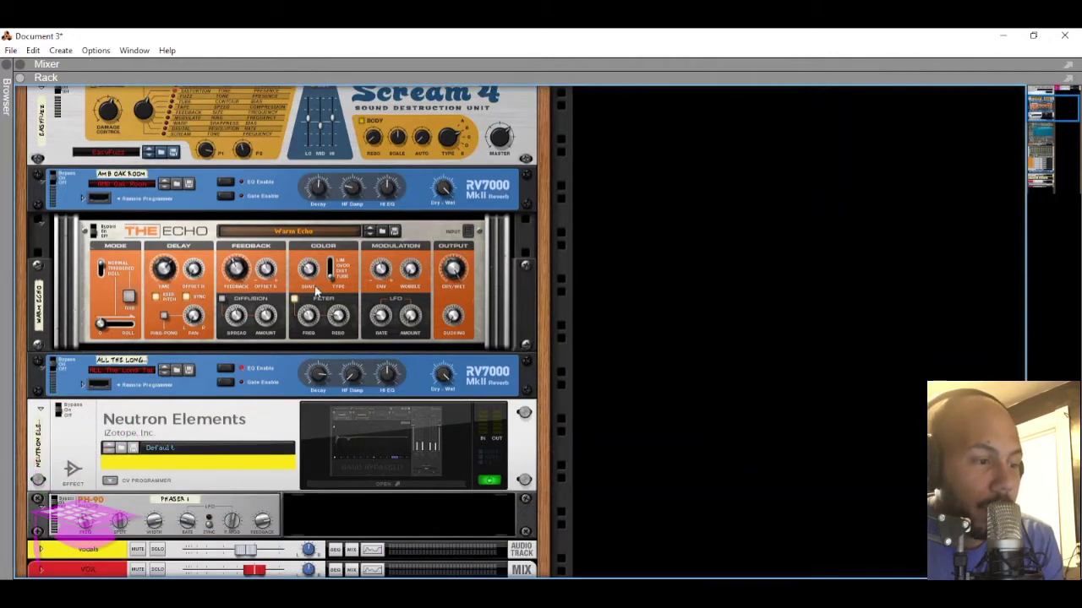
scroll(315, 290, "down", 5)
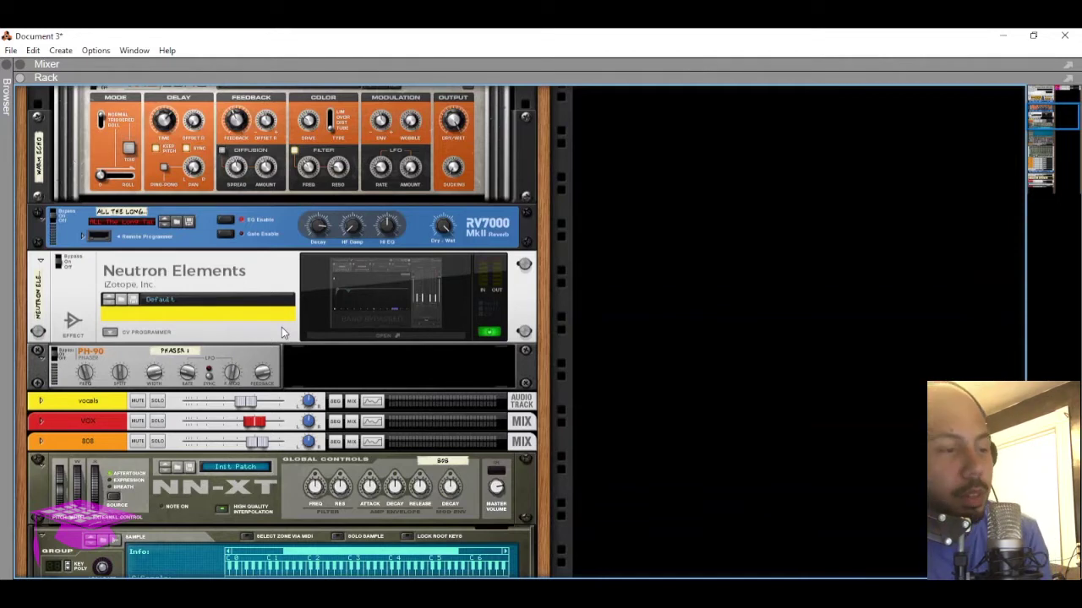
scroll(281, 327, "down", 3)
mouse_move(184, 295)
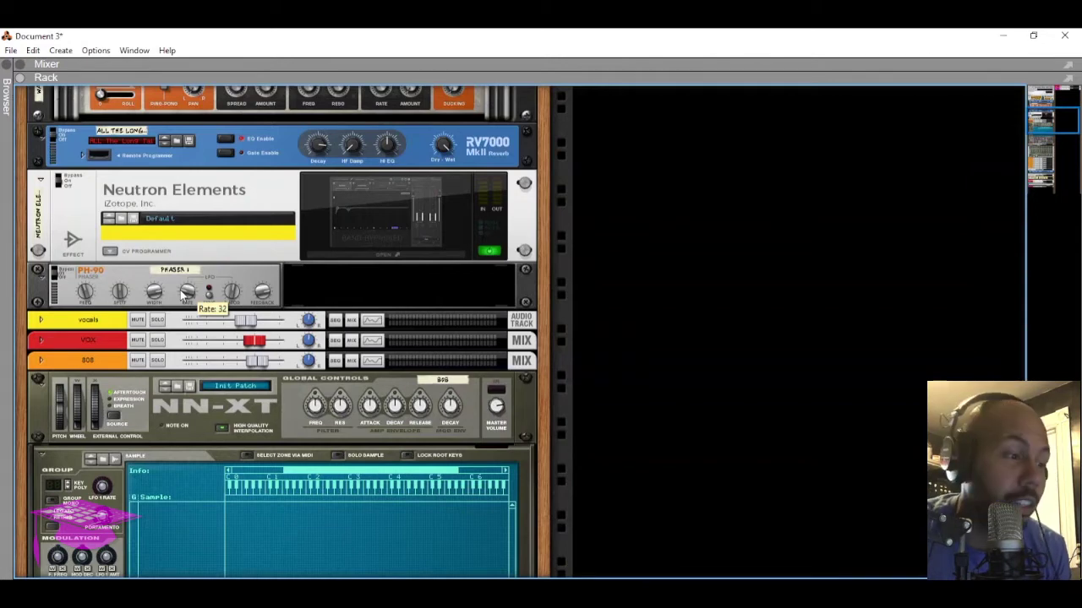
- Examine the NN-XT sampler for the 808, the Redrum drum machine and the drum mix channels in the rack
scroll(183, 293, "down", 5)
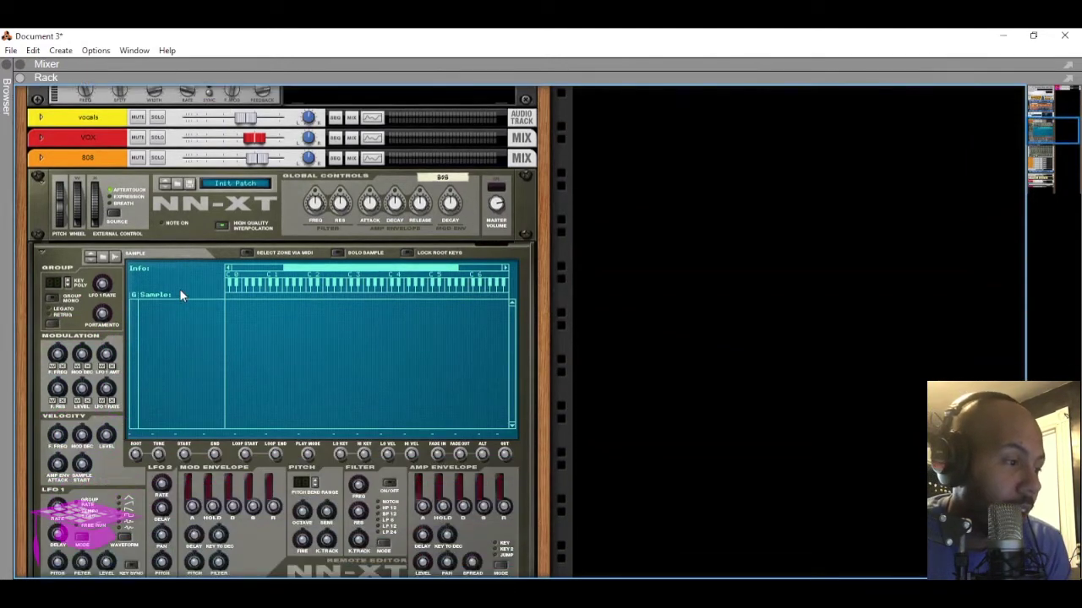
scroll(341, 381, "down", 8)
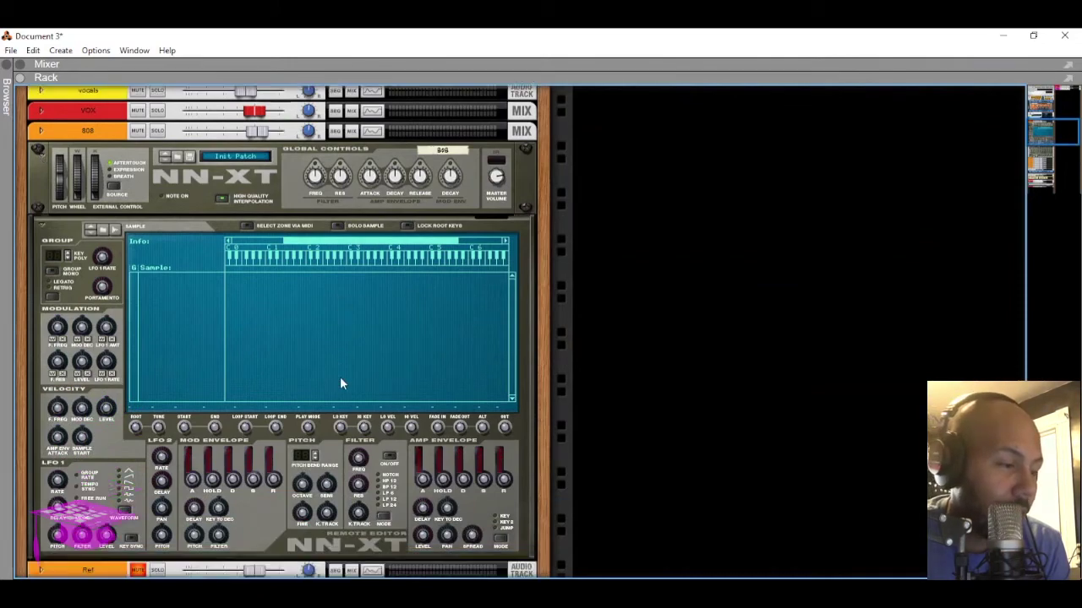
scroll(342, 384, "up", 5)
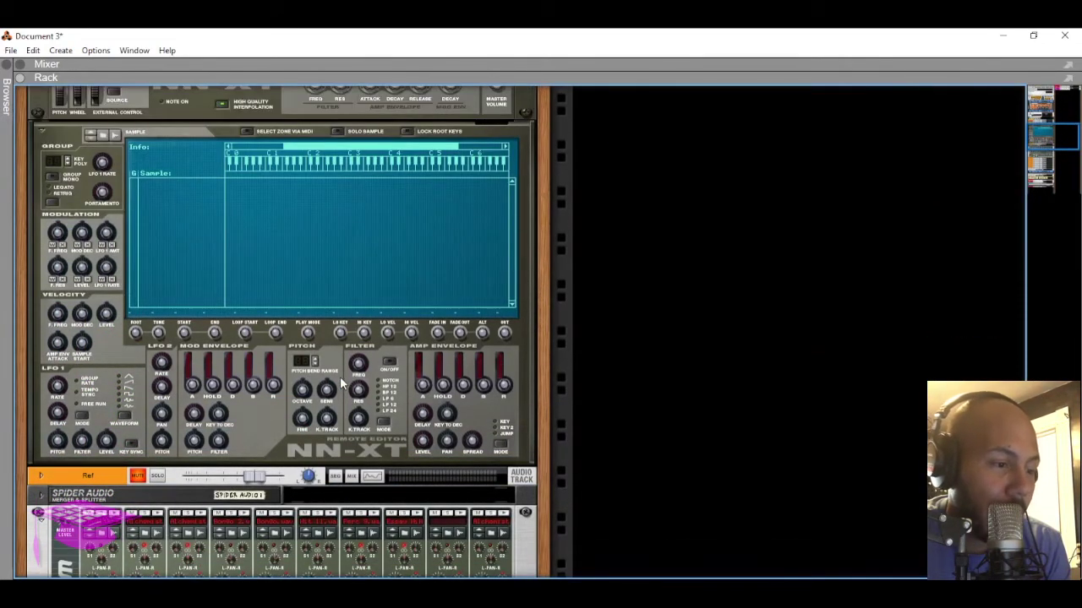
scroll(341, 385, "down", 8)
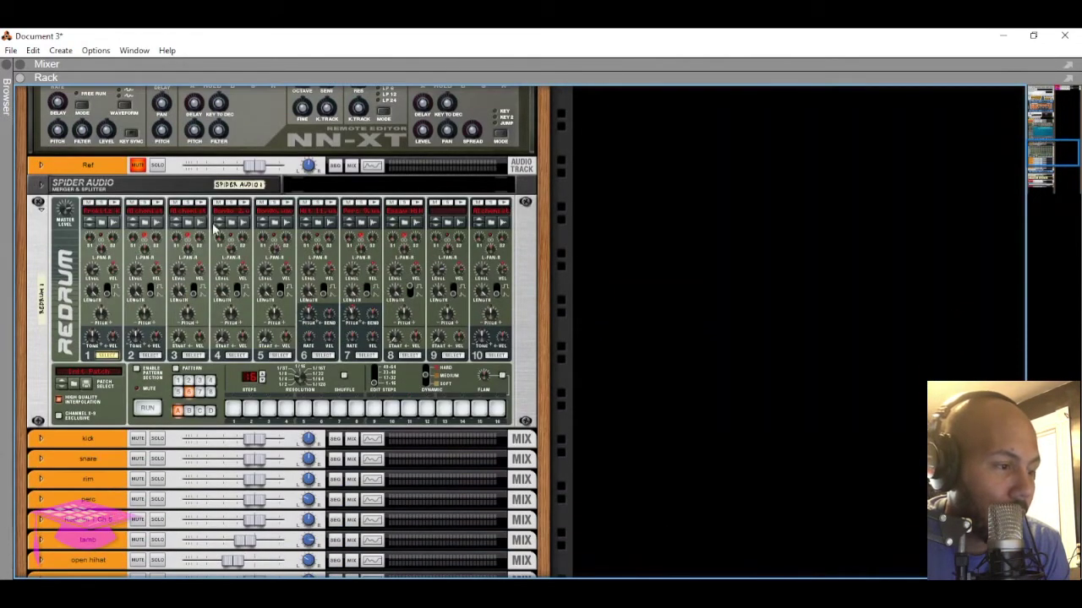
scroll(214, 228, "down", 3)
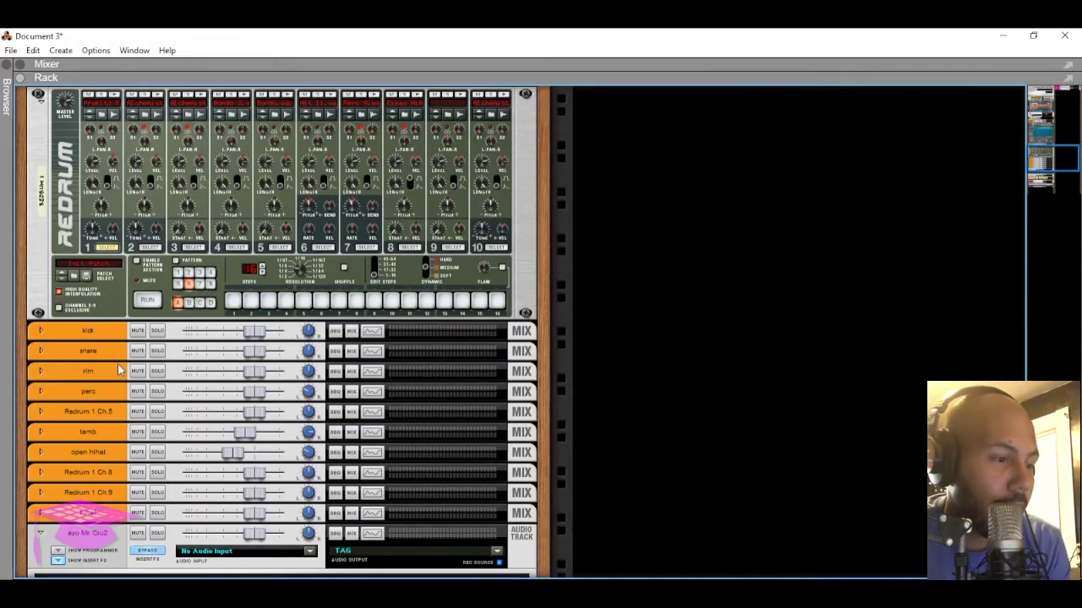
- Look through the remaining rack devices, from the tag tracks' RV7000 reverb and MClass Maximizer to Thor, and return to the Ref track
scroll(118, 363, "down", 3)
scroll(118, 367, "down", 7)
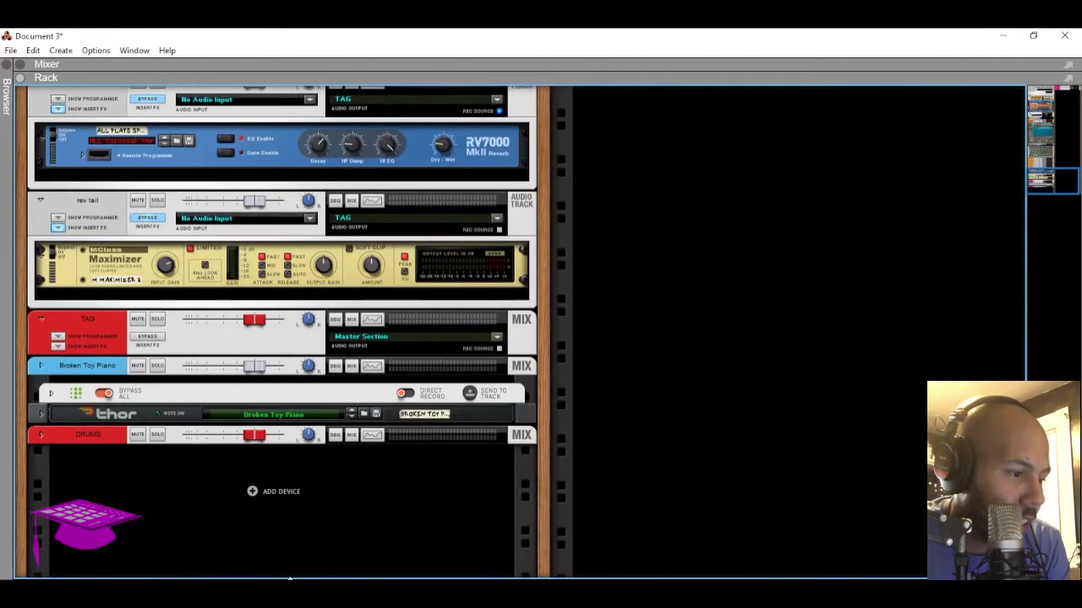
scroll(271, 344, "up", 10)
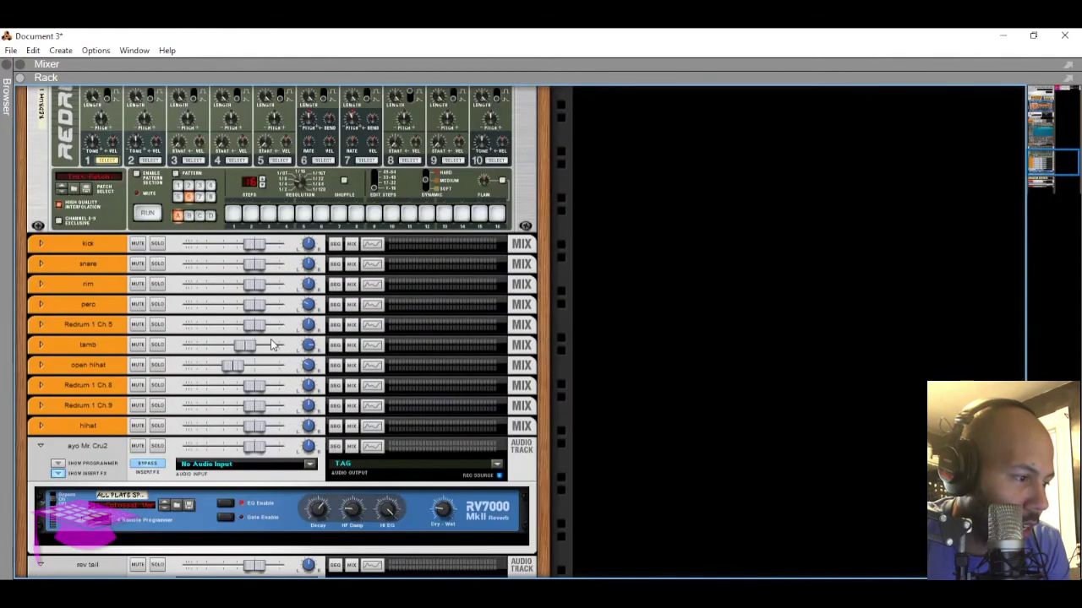
scroll(270, 345, "up", 15)
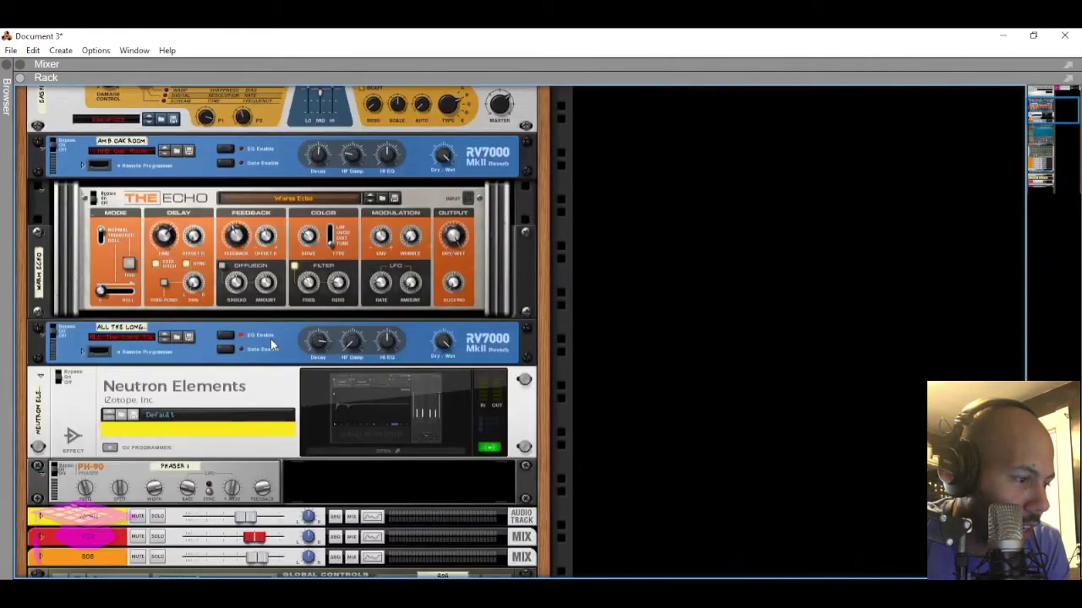
scroll(271, 345, "down", 3)
scroll(271, 345, "up", 6)
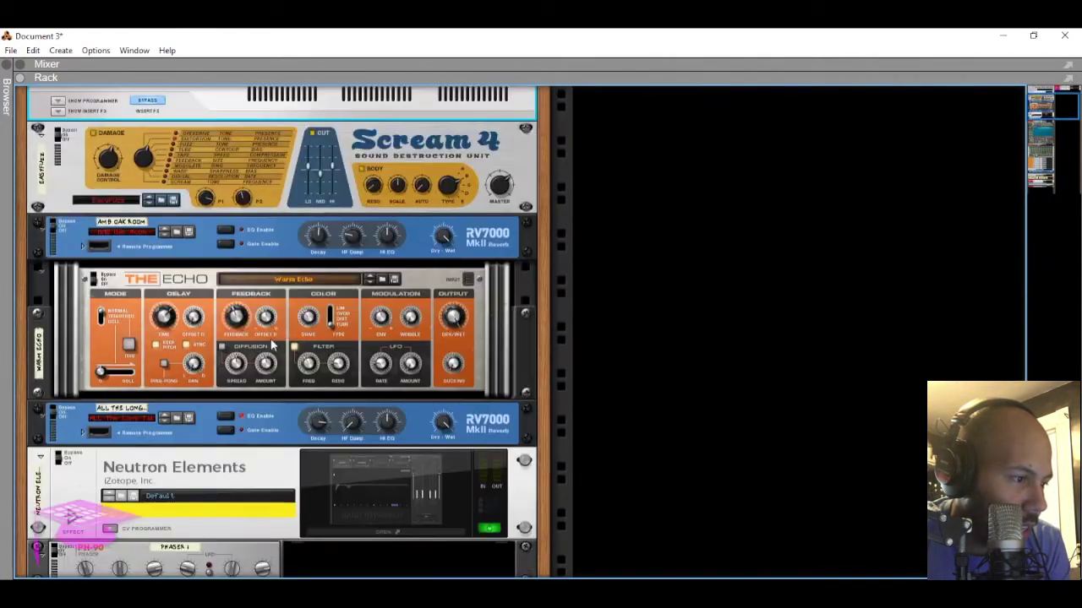
scroll(271, 345, "down", 15)
scroll(270, 339, "down", 10)
scroll(271, 339, "up", 19)
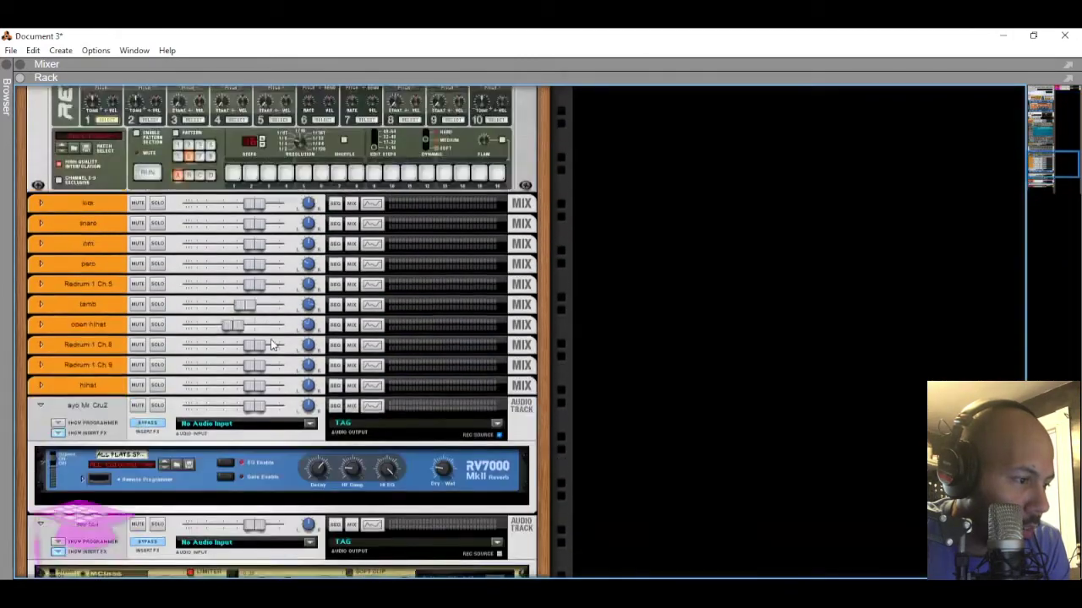
scroll(270, 339, "up", 12)
scroll(271, 339, "down", 10)
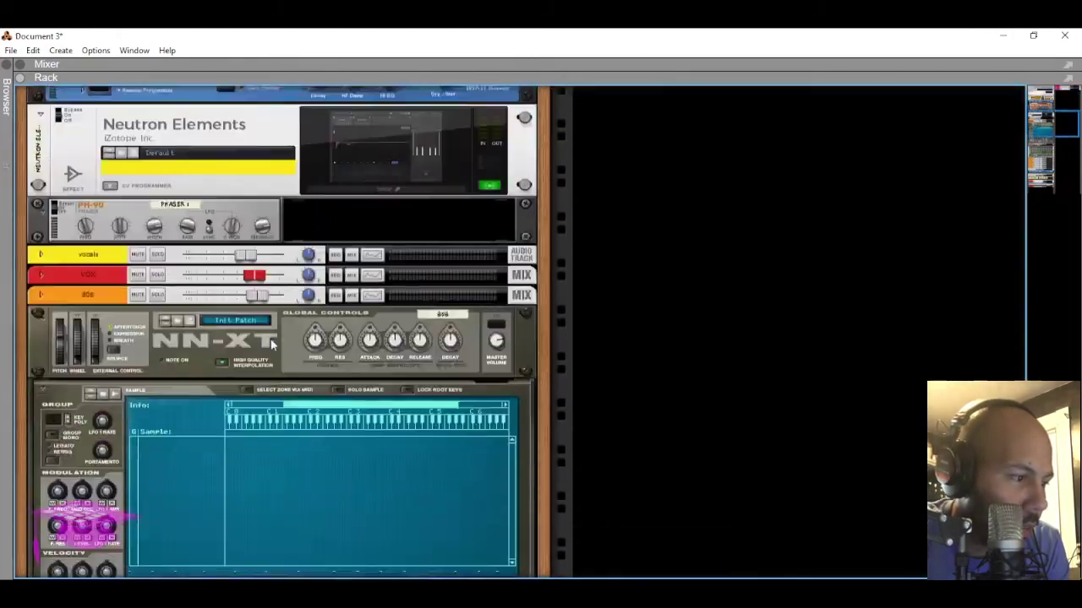
scroll(270, 342, "down", 6)
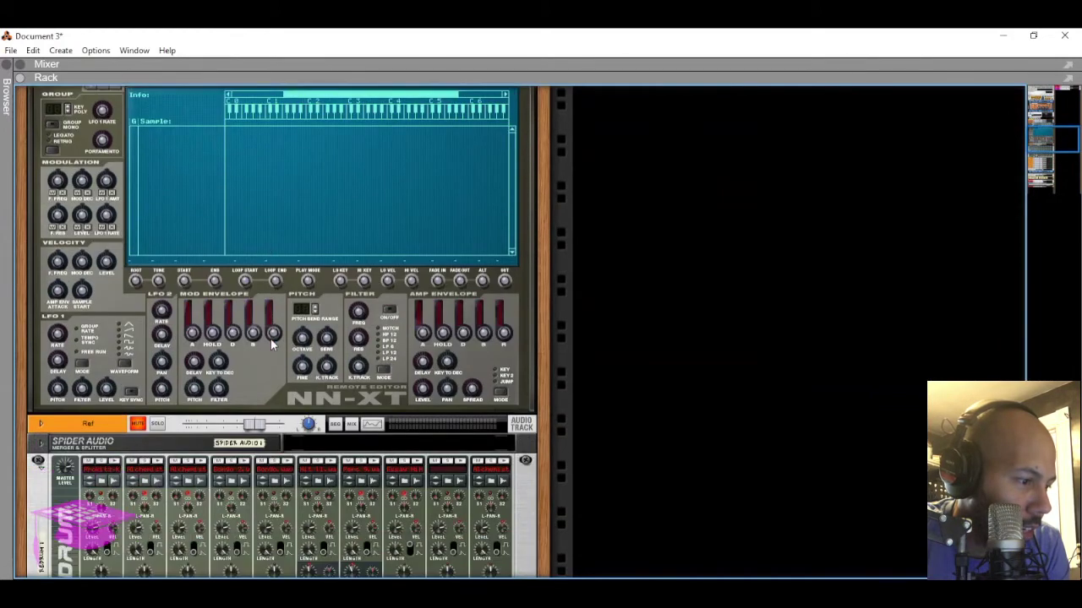
- Unfold the Ref audio track and the Spider Audio splitter below it, and turn the rack around to show the cabling
left_click_drag(66, 421, 74, 482)
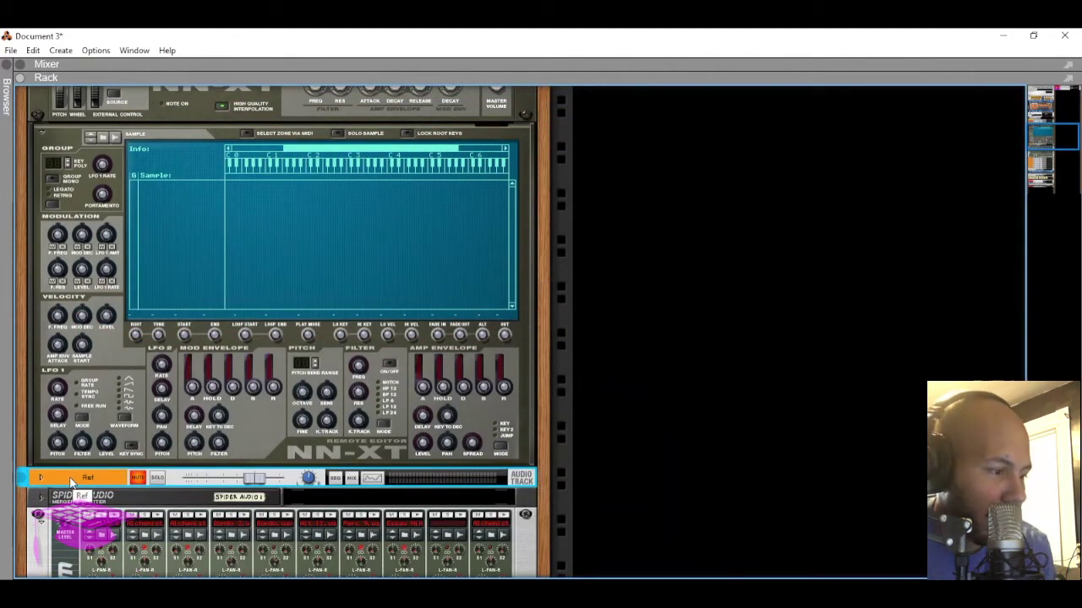
left_click(41, 479)
scroll(46, 457, "down", 3)
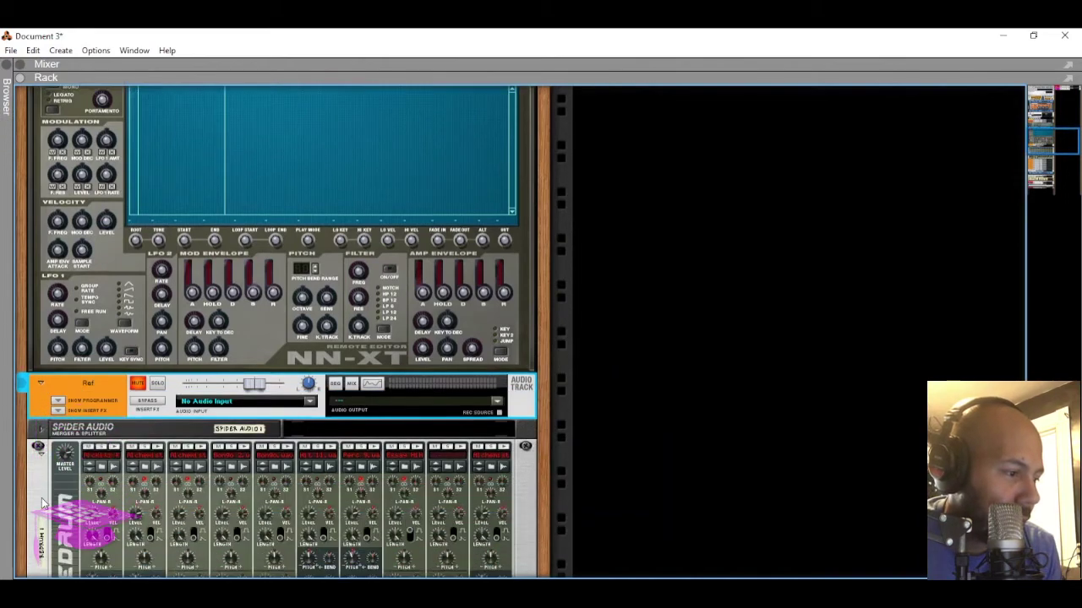
left_click(41, 430)
key("Tab")
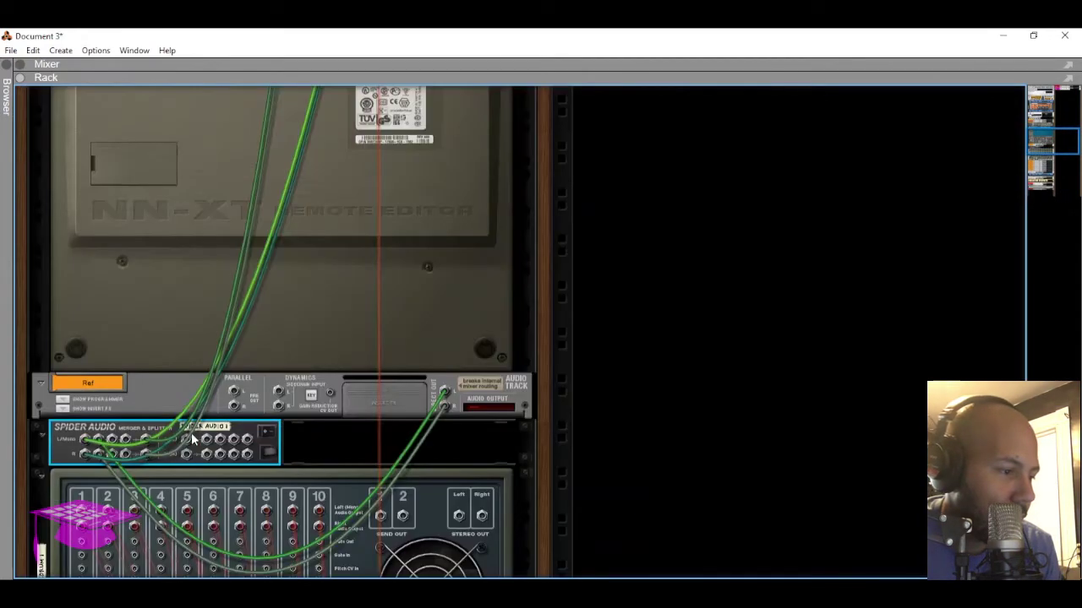
- Trace the Spider Audio cables up to the Master Section and bring the mixer into view to inspect the Control Room Out level
scroll(189, 480, "up", 15)
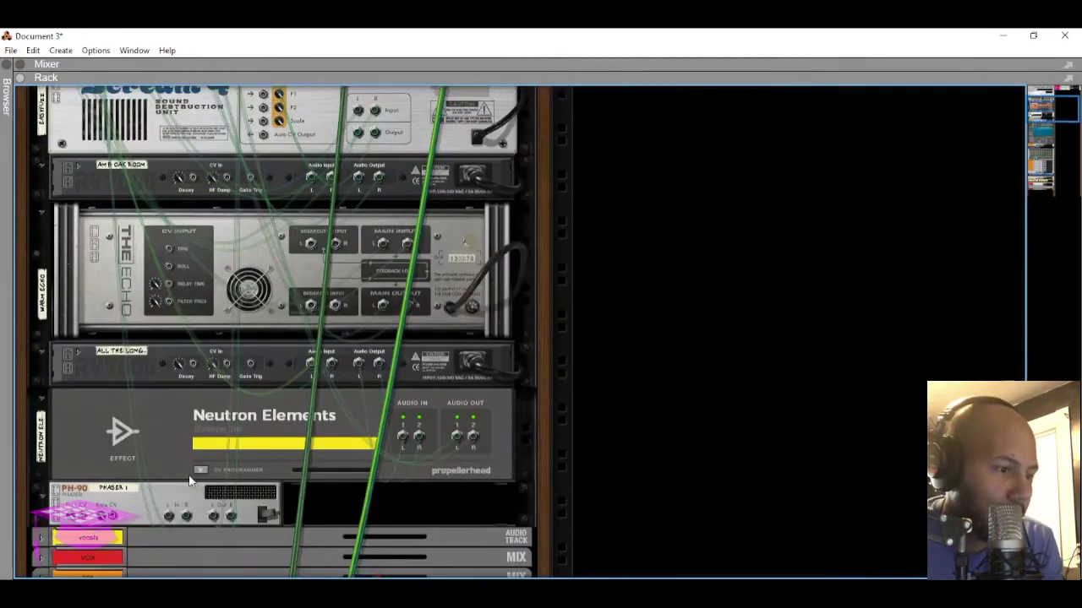
scroll(189, 474, "up", 5)
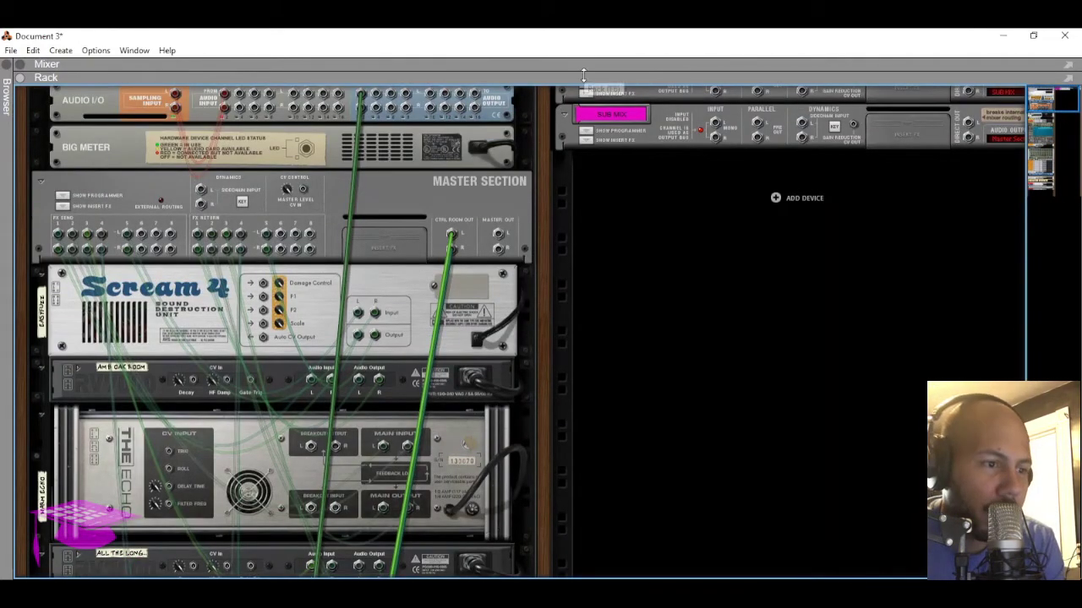
left_click_drag(583, 71, 558, 390)
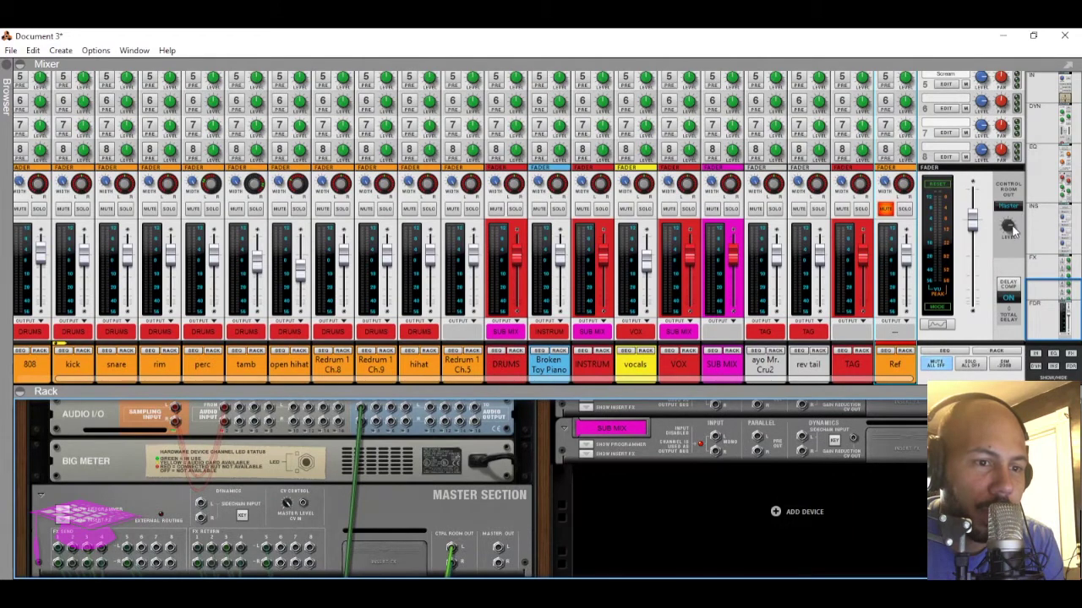
mouse_move(1007, 223)
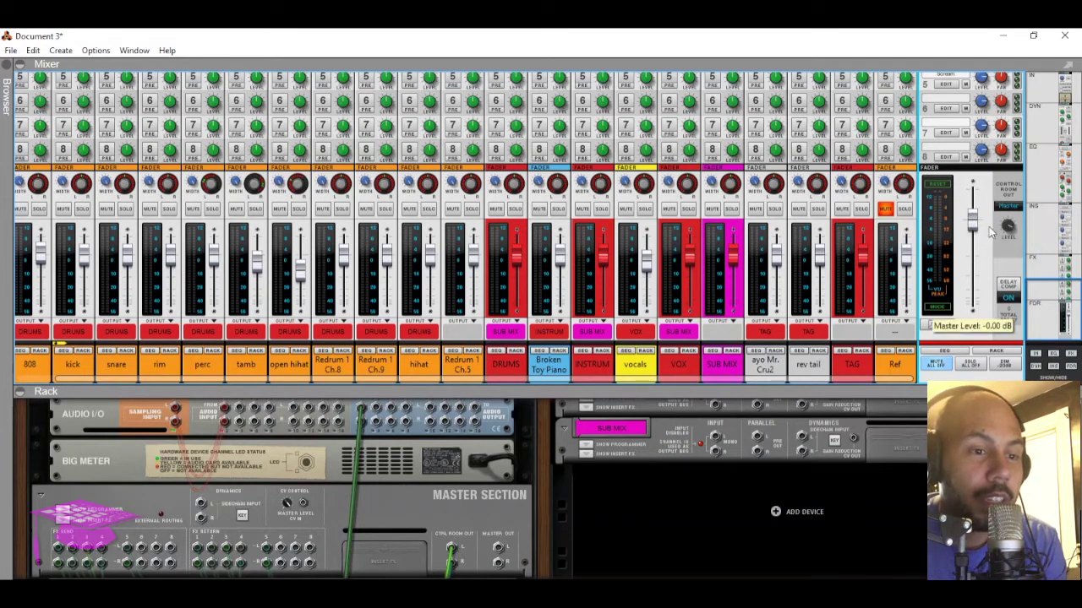
left_click_drag(1007, 229, 1006, 228)
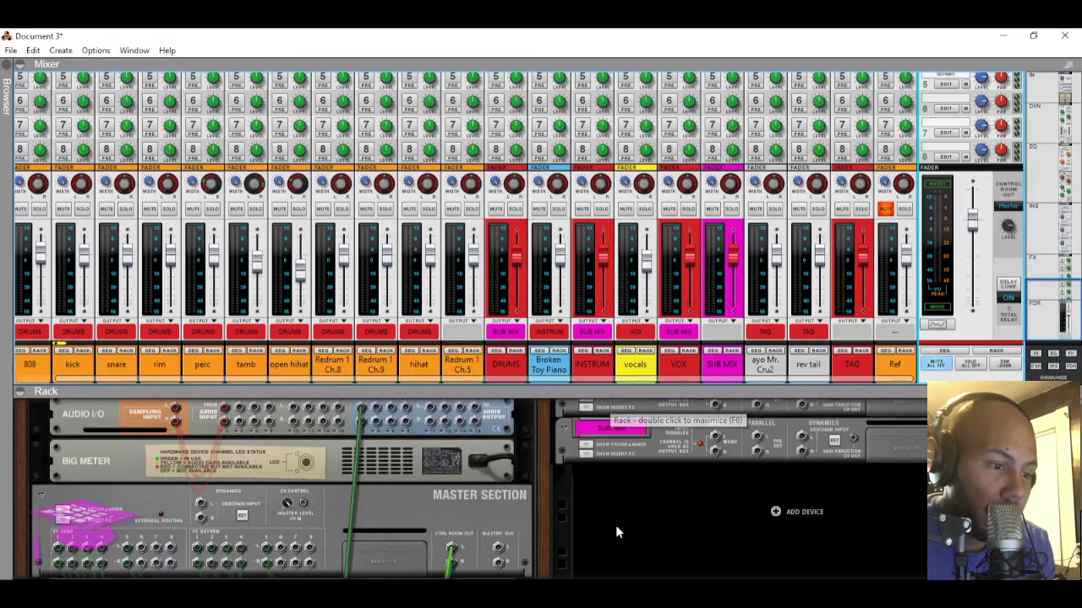
- Expand the rear view of the rack to full height again at the Master Section
key("alt")
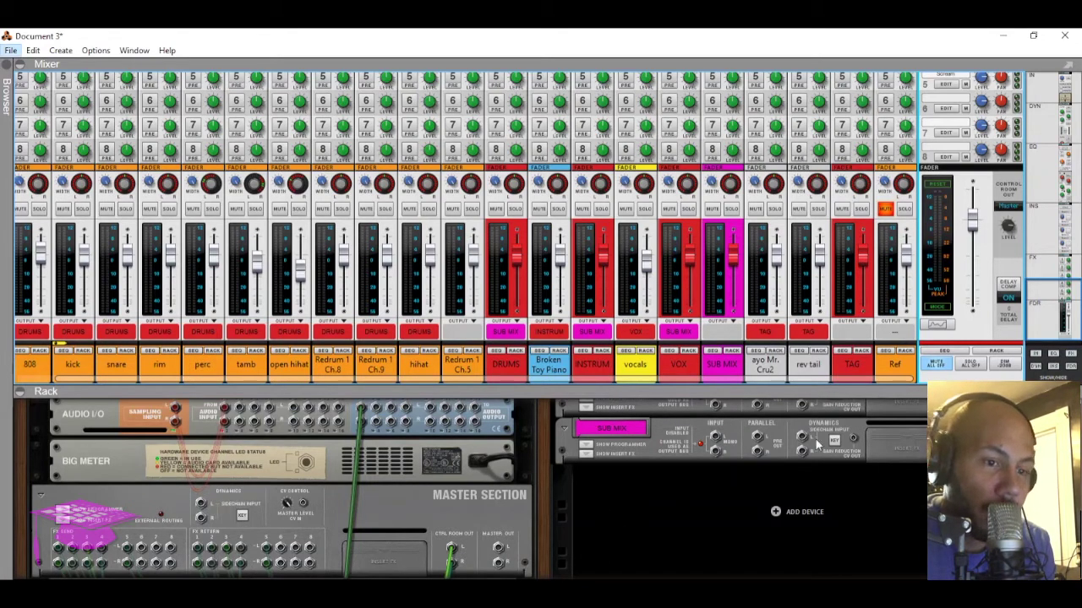
double_click(868, 392)
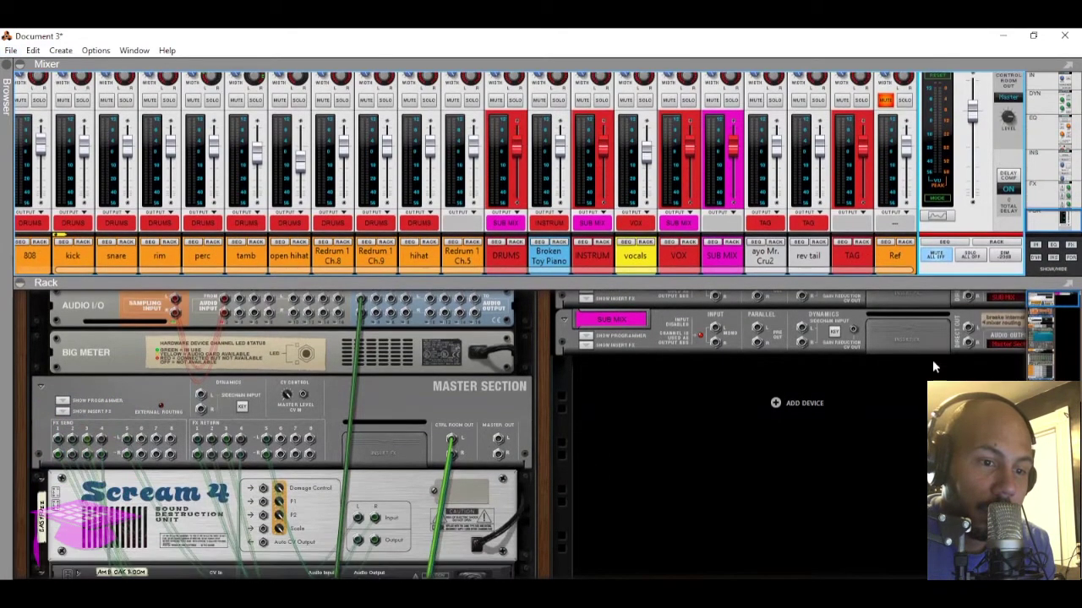
scroll(679, 319, "down", 5)
scroll(679, 319, "up", 3)
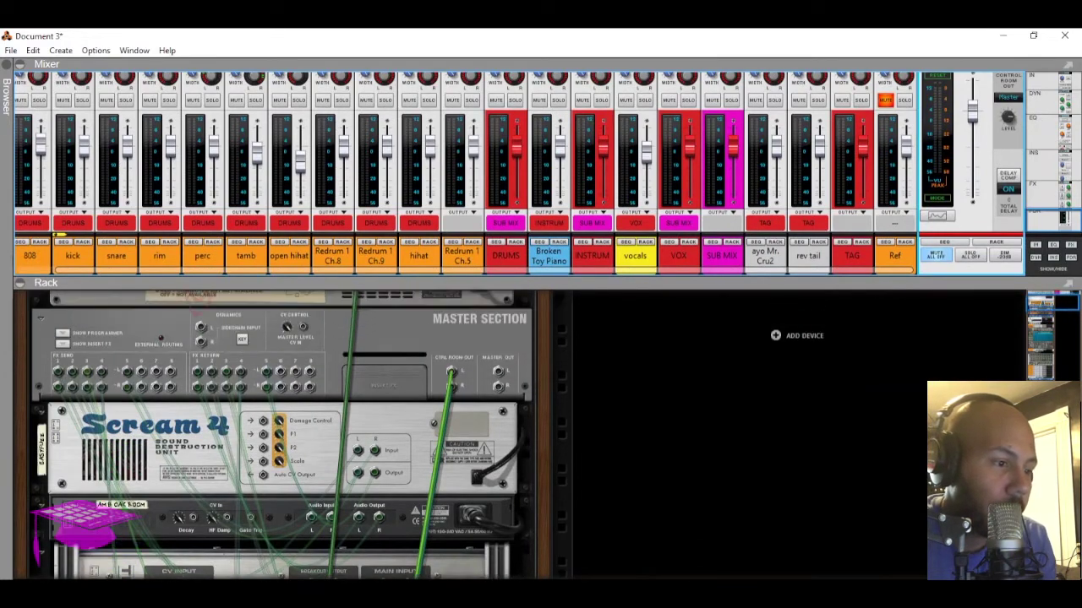
double_click(625, 282)
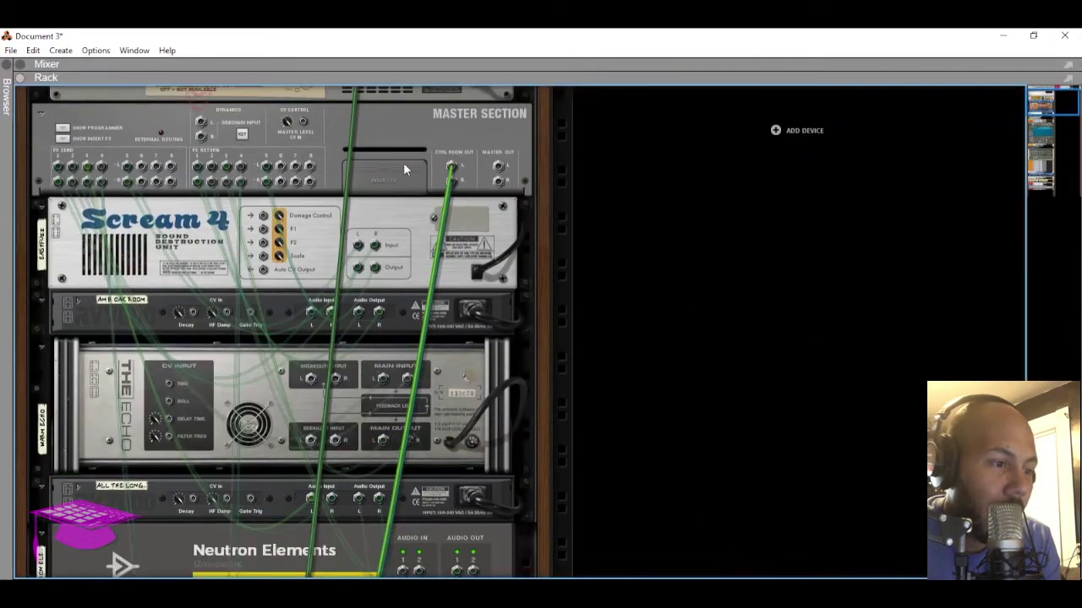
- Examine the cabling between the Master Section's Control Room Out, the Ref track, the Spider Audio and the Audio I/O outputs
scroll(439, 173, "down", 1)
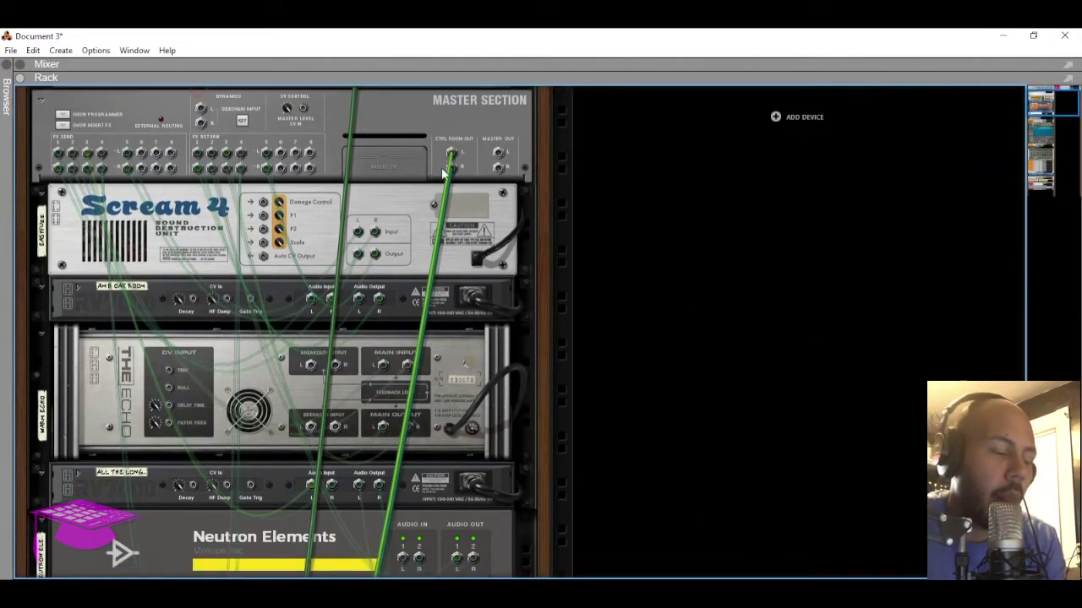
scroll(441, 169, "down", 2)
scroll(442, 167, "up", 2)
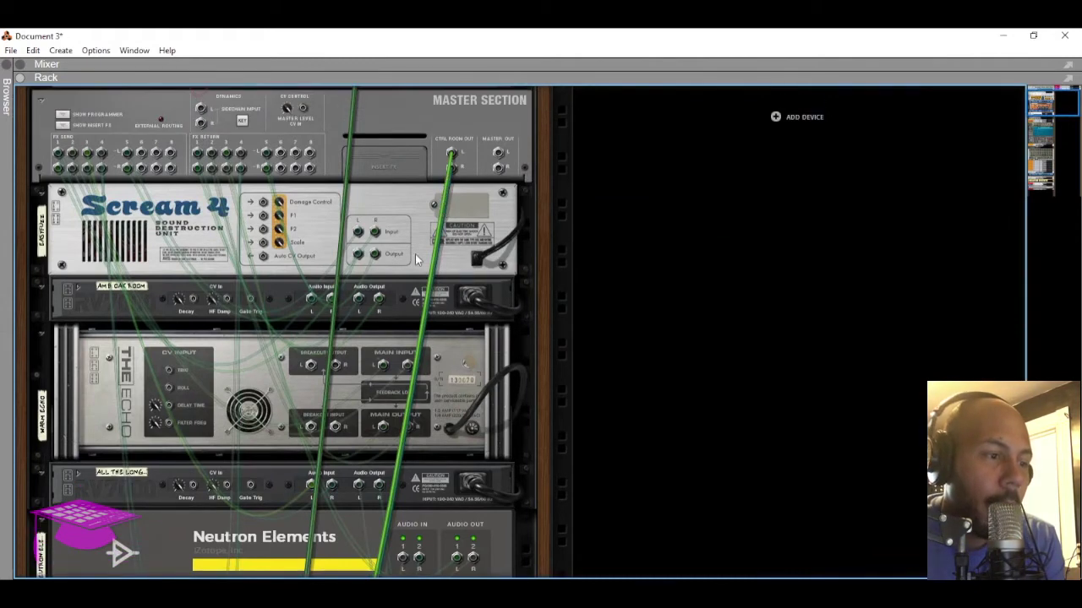
scroll(440, 313, "up", 2)
scroll(440, 312, "up", 2)
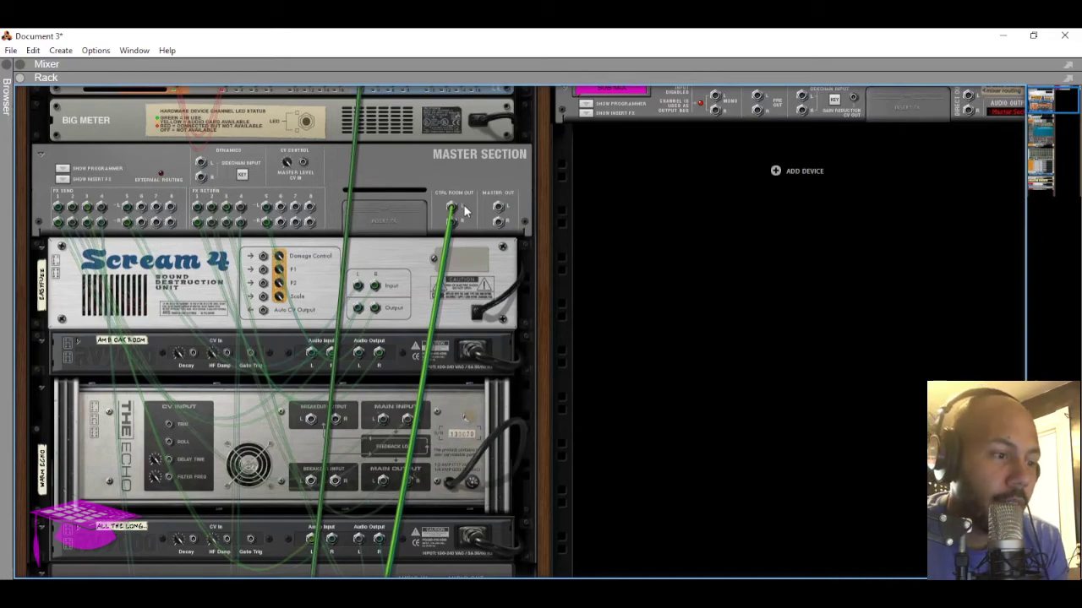
scroll(463, 204, "up", 4)
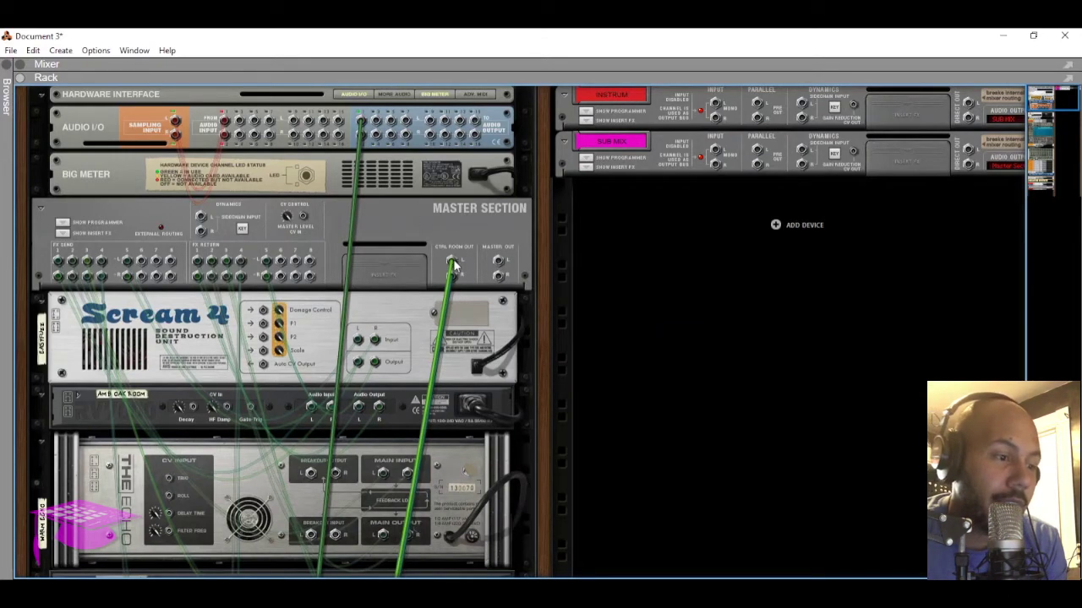
scroll(454, 267, "down", 2)
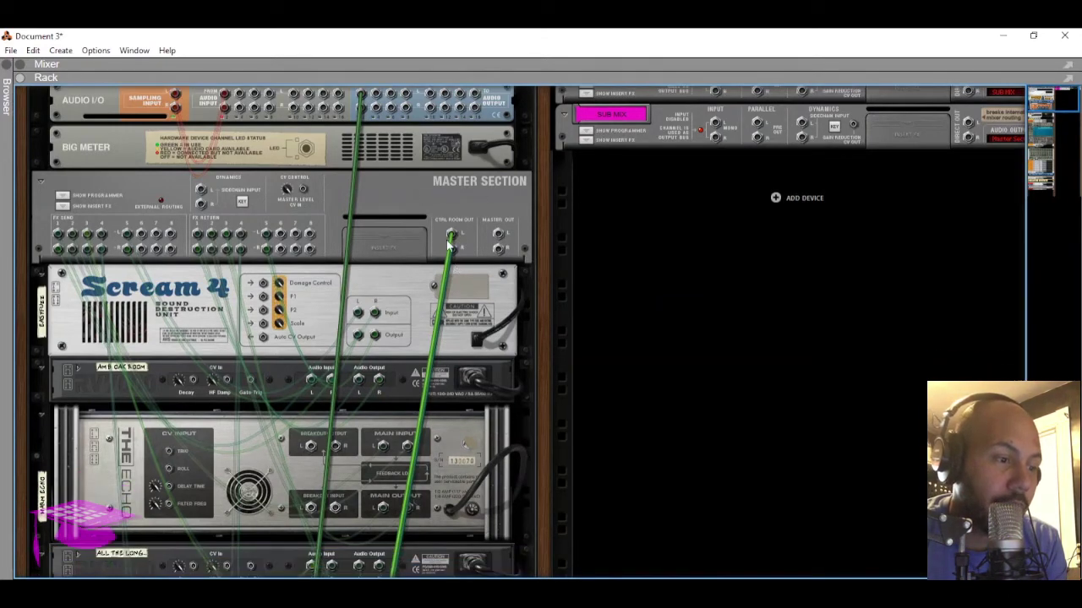
scroll(448, 244, "down", 20)
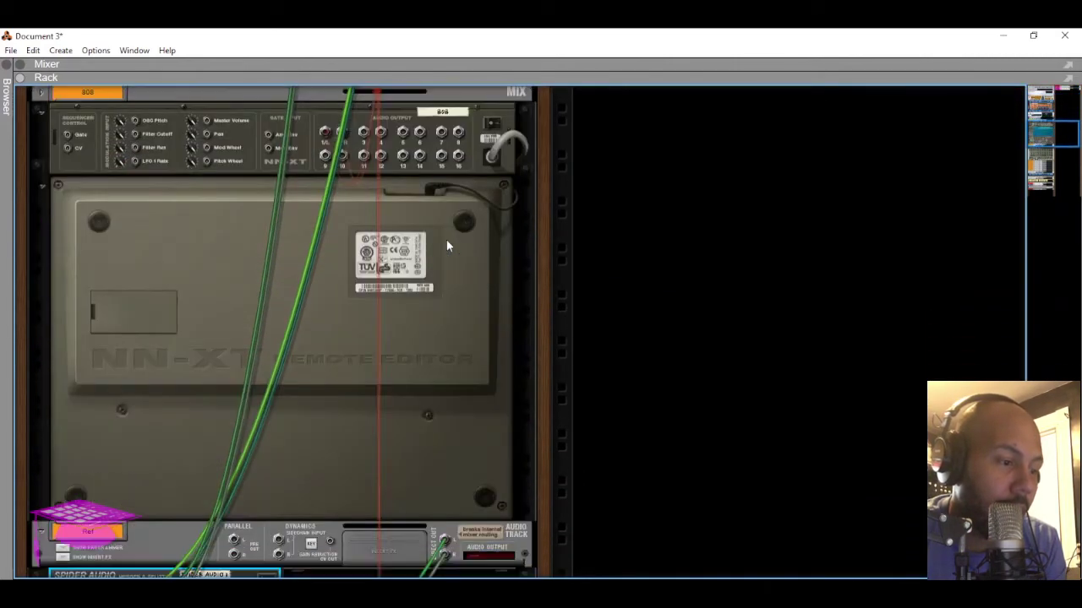
scroll(447, 242, "down", 12)
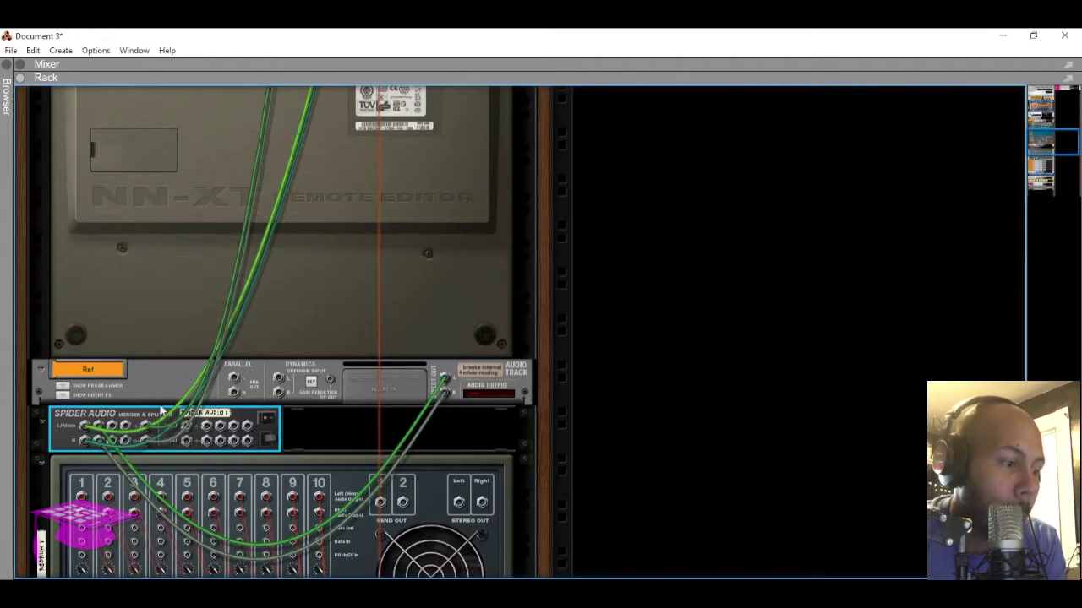
scroll(218, 497, "up", 15)
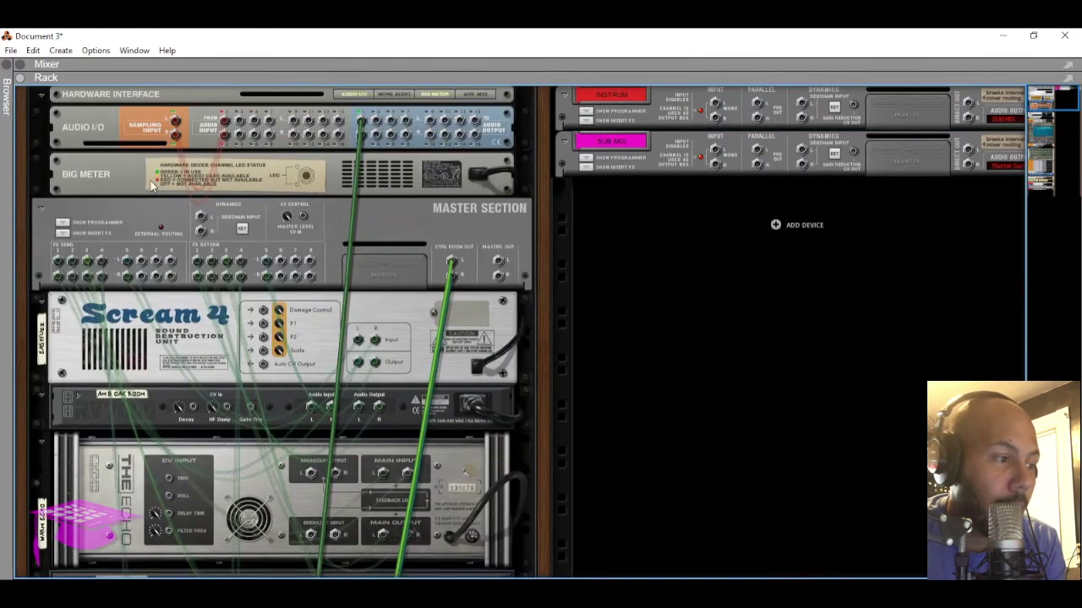
- Highlight the cables of the Hardware Interface and of Scream 4 in turn, and turn the rack back to its front
left_click(111, 128)
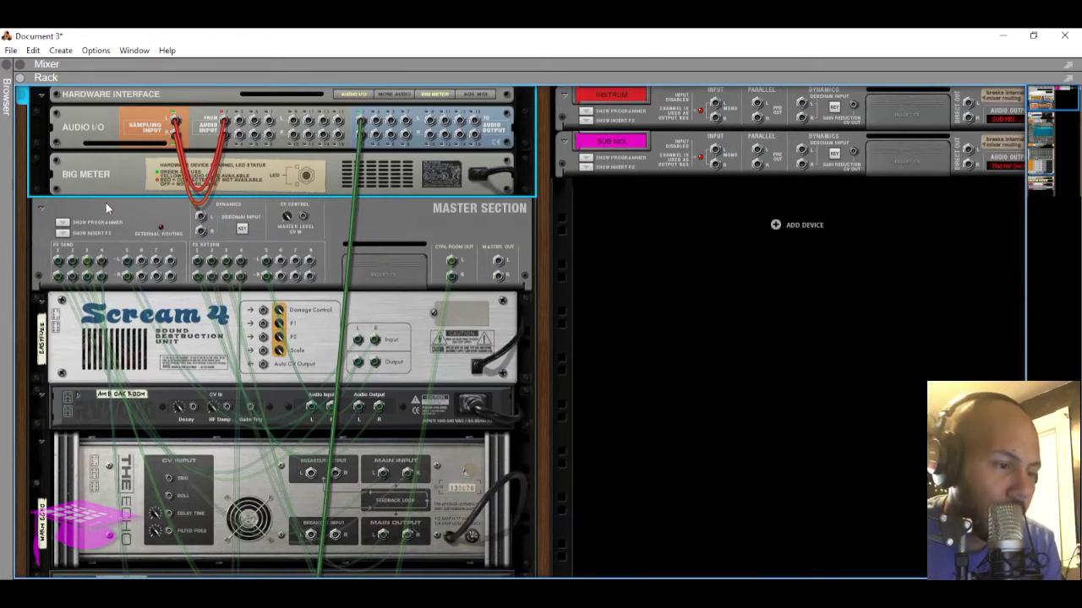
scroll(330, 310, "down", 1)
left_click(330, 310)
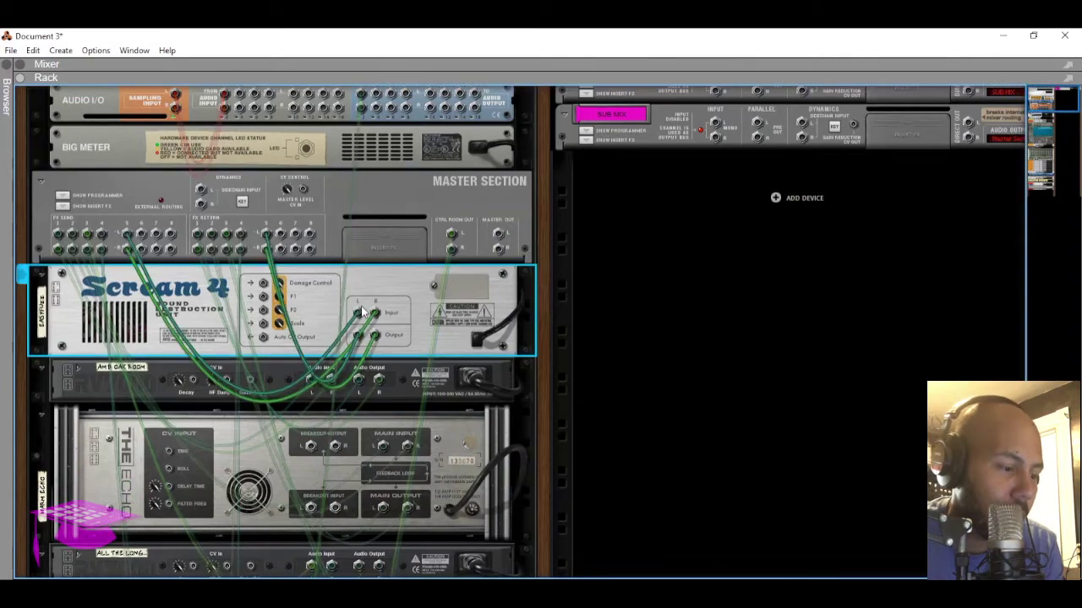
key("Tab")
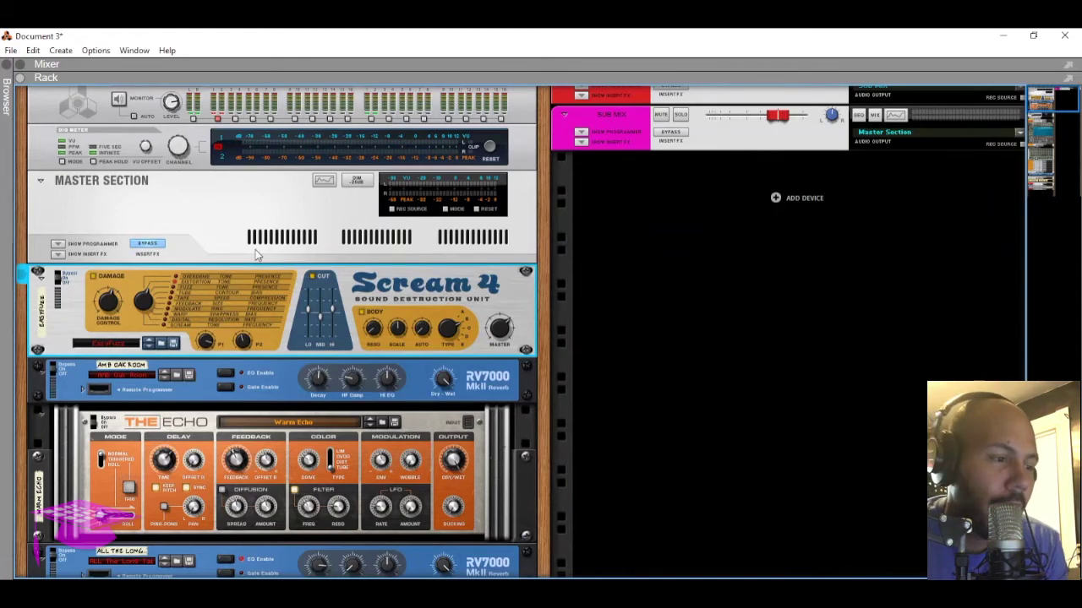
scroll(210, 257, "up", 1)
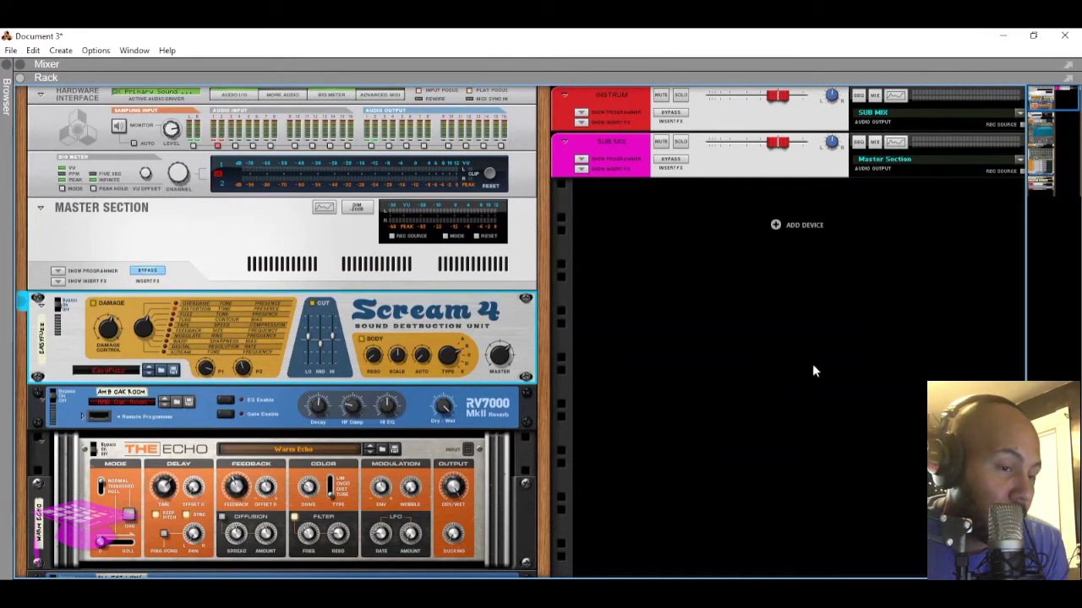
- Switch to the Cerebellum_176bpm song and place the song position at about bar 86, inside the verse that starts the loop
left_click(1002, 35)
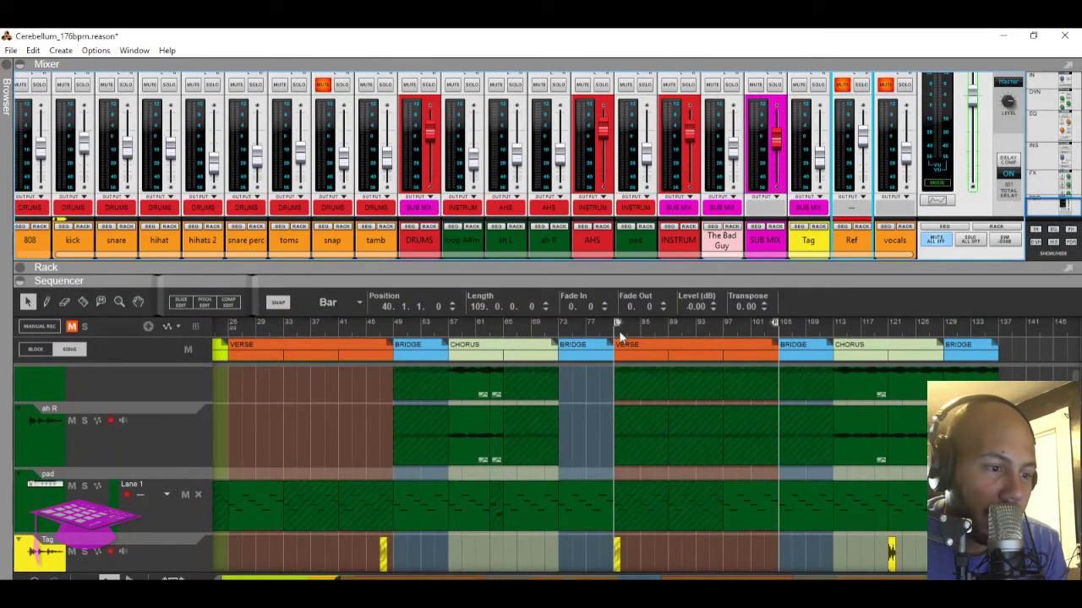
left_click_drag(640, 331, 656, 331)
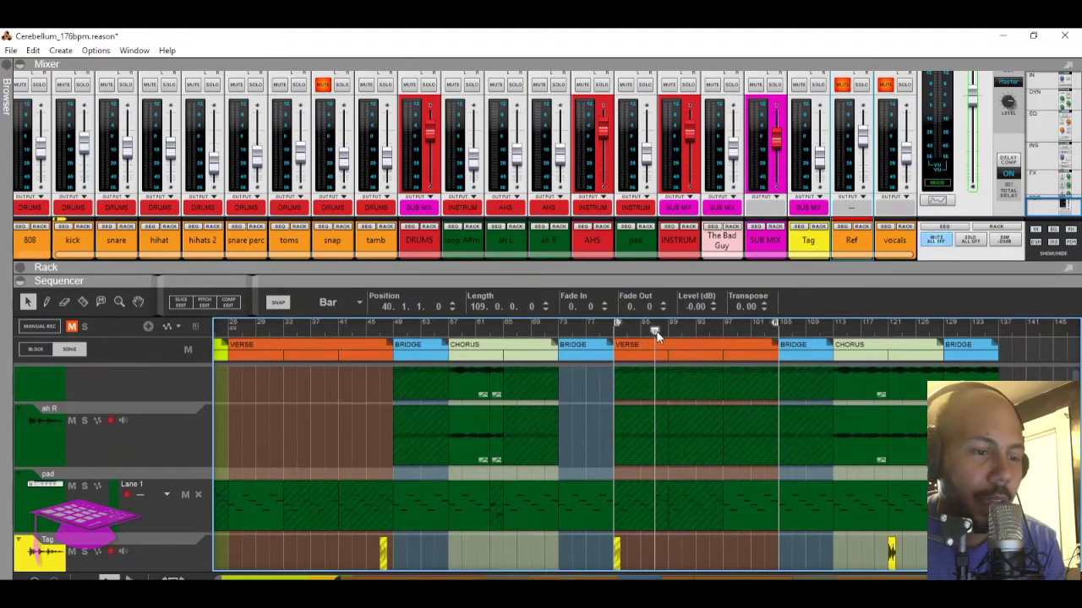
scroll(678, 445, "down", 4)
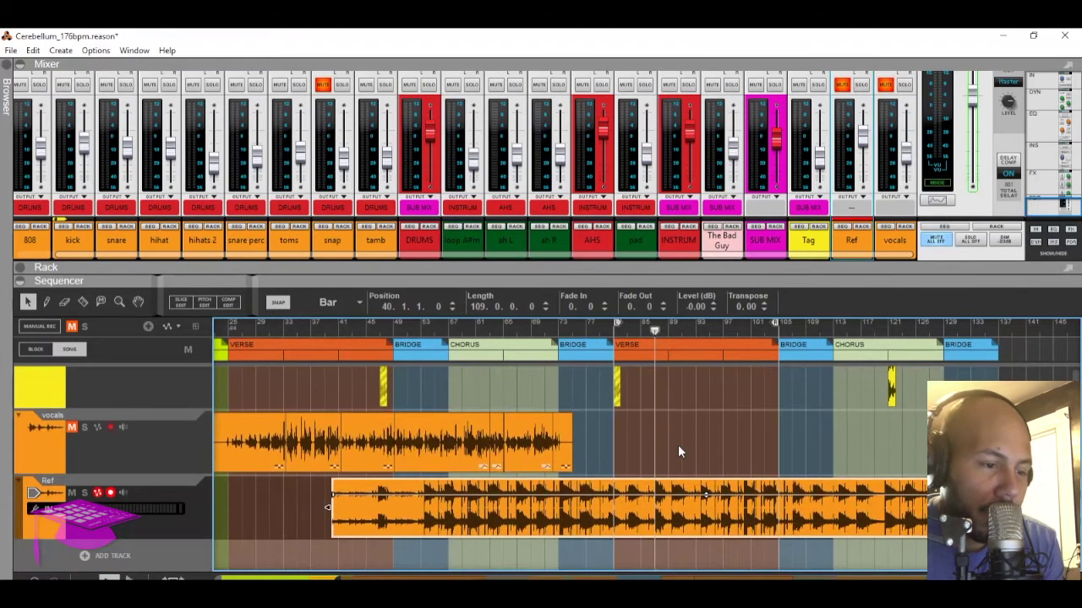
scroll(678, 445, "up", 3)
left_click(648, 326)
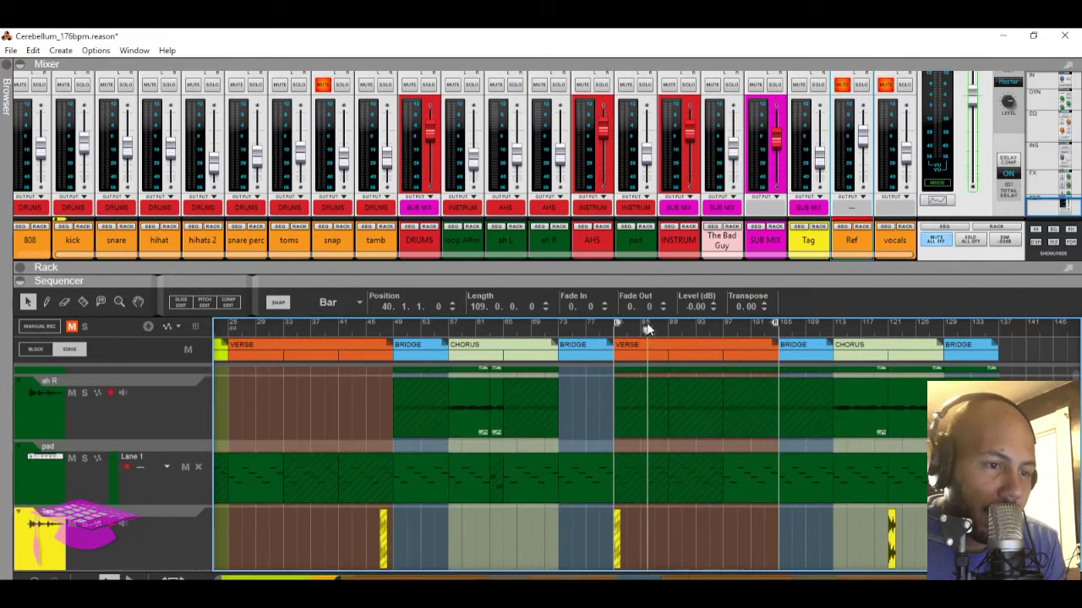
- Play the song from the start of the looped second verse and check the Control Room level in the mixer's master section
left_click(1007, 101)
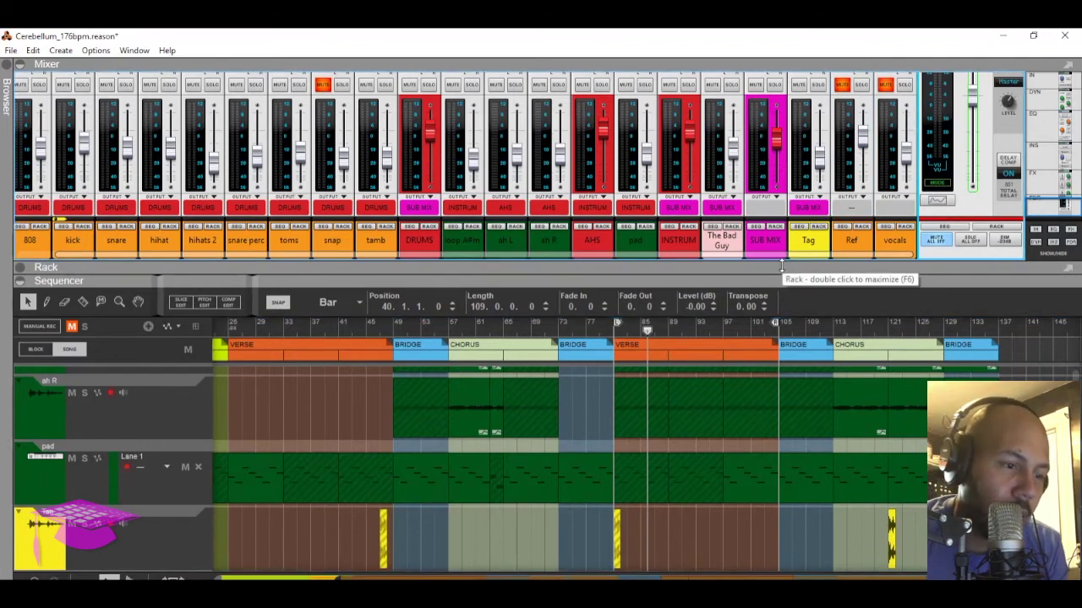
key("KP_0")
key("space")
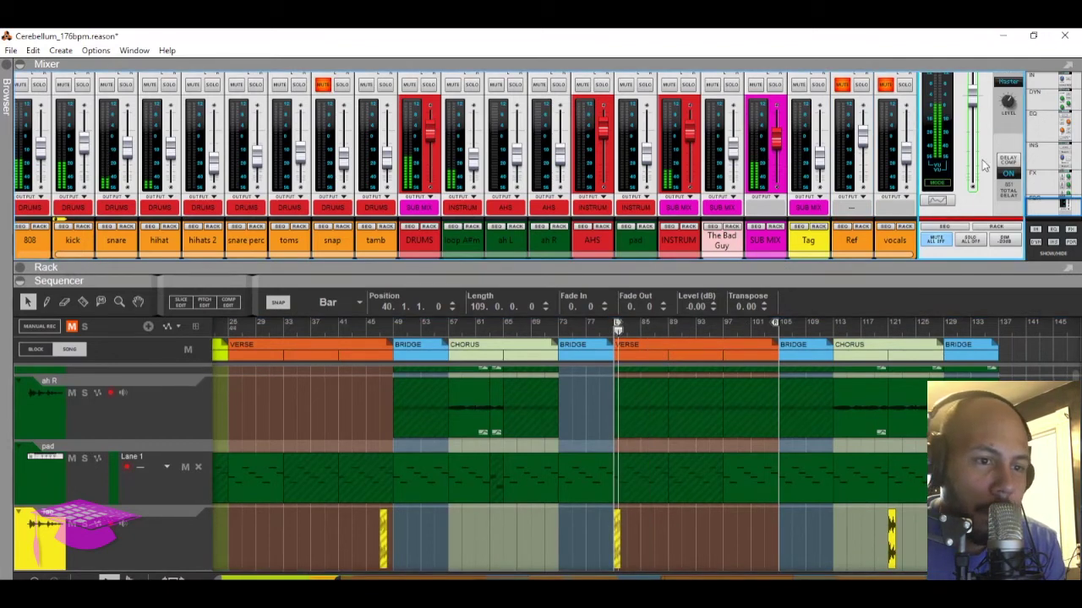
mouse_move(1003, 107)
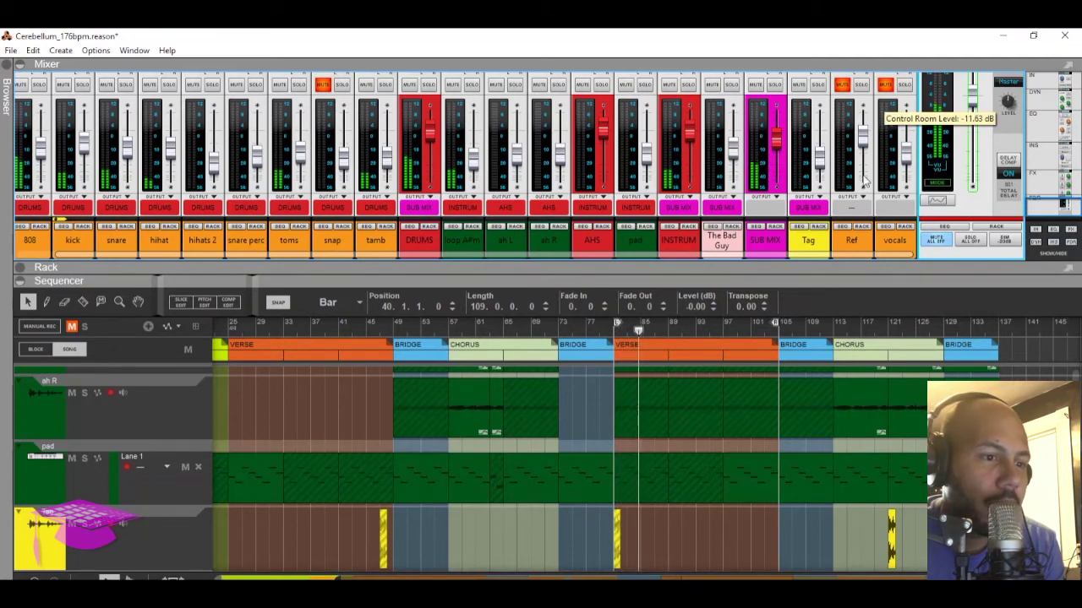
- Compare the reference track with the mix by repeatedly soloing and unsoloing the Ref channel during playback, ending with Ref muted
left_click(862, 87)
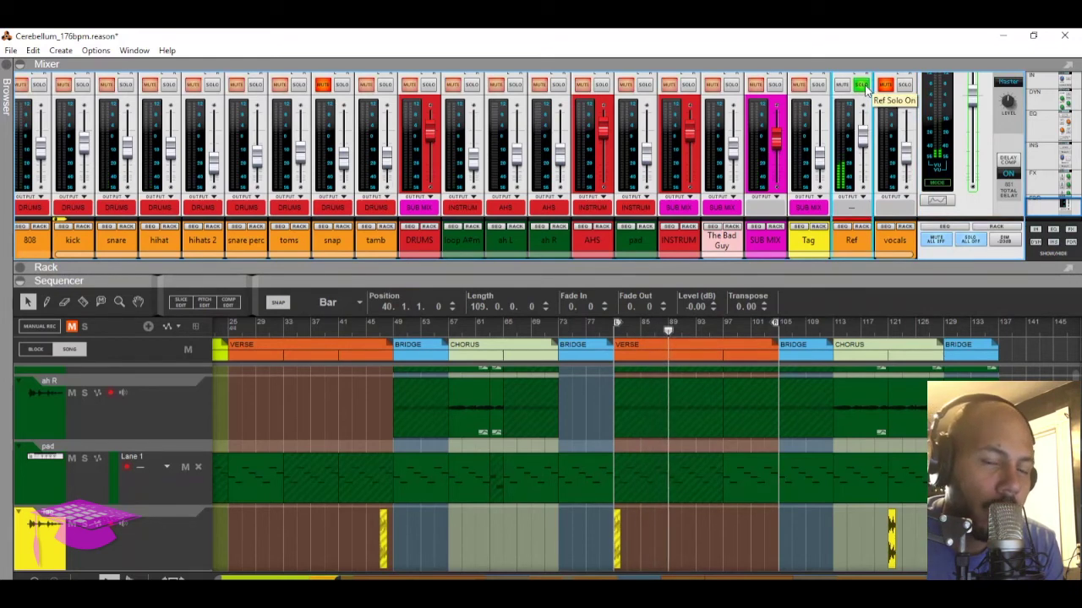
left_click(862, 86)
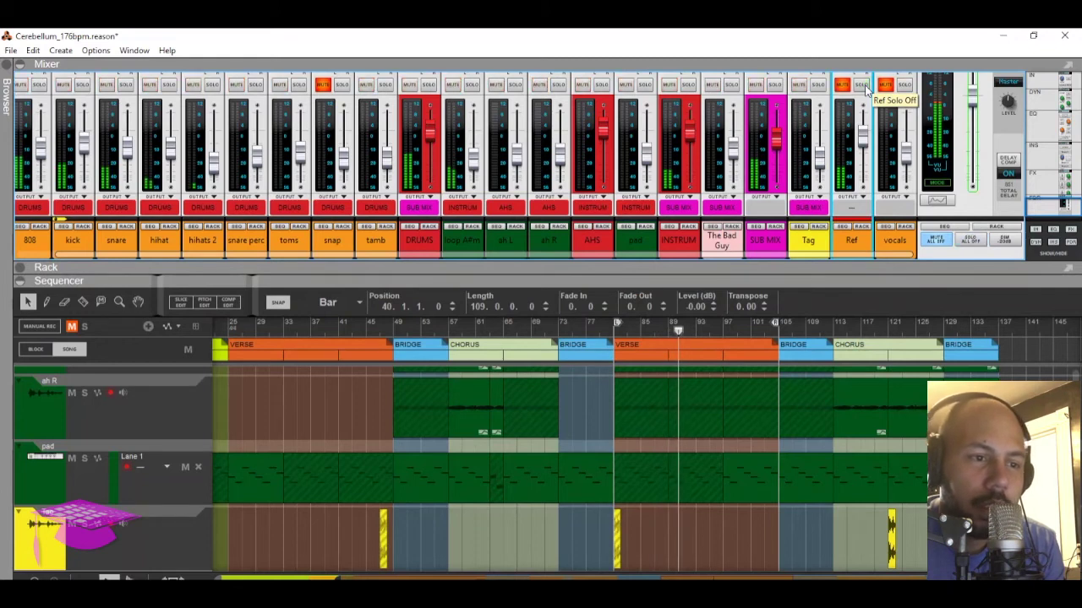
left_click(863, 87)
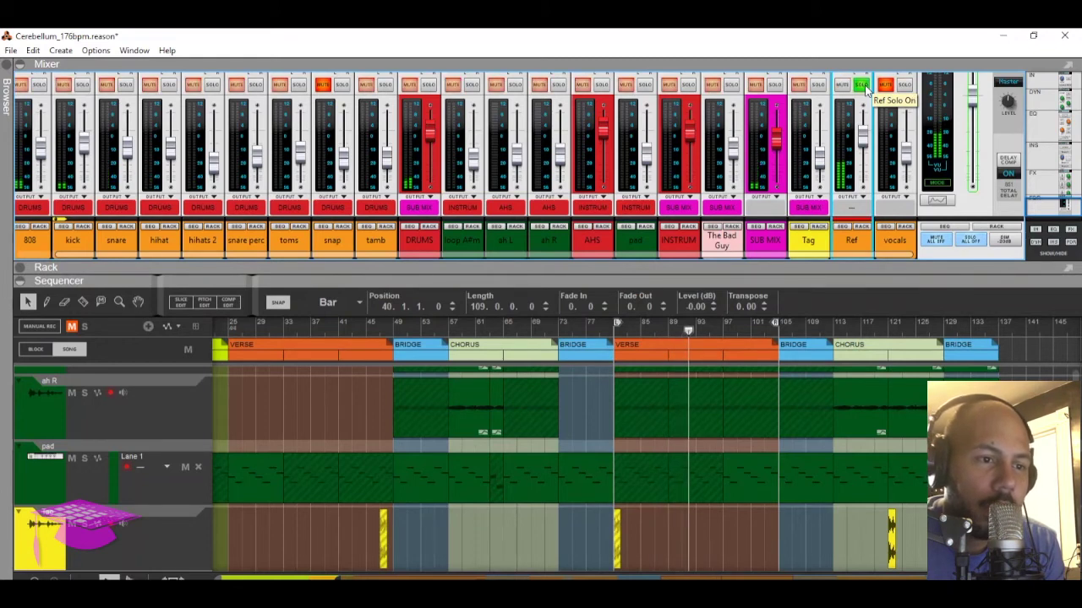
left_click(842, 85)
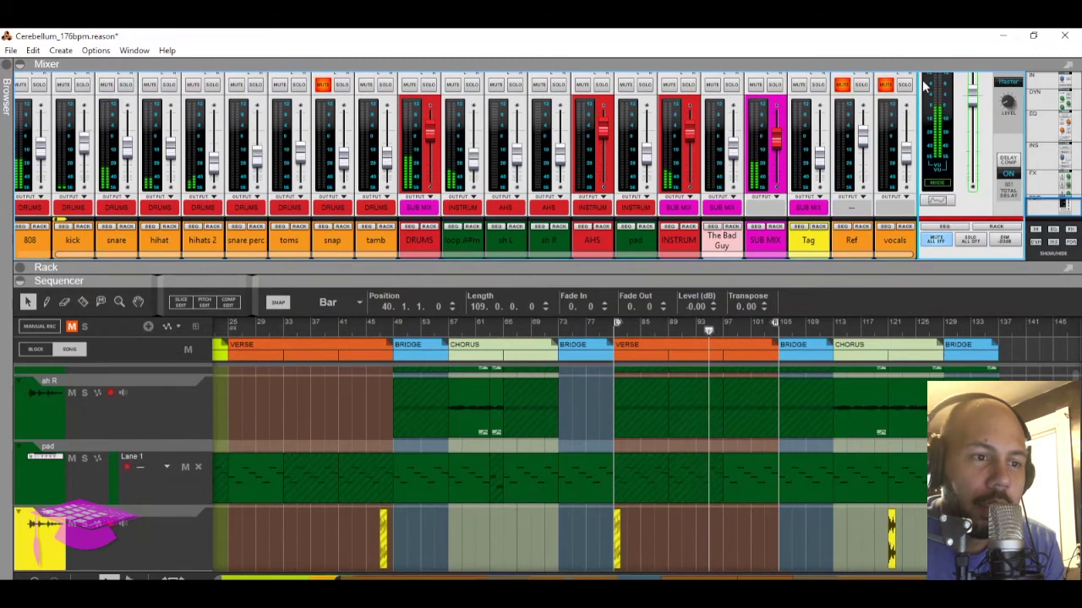
left_click(862, 86)
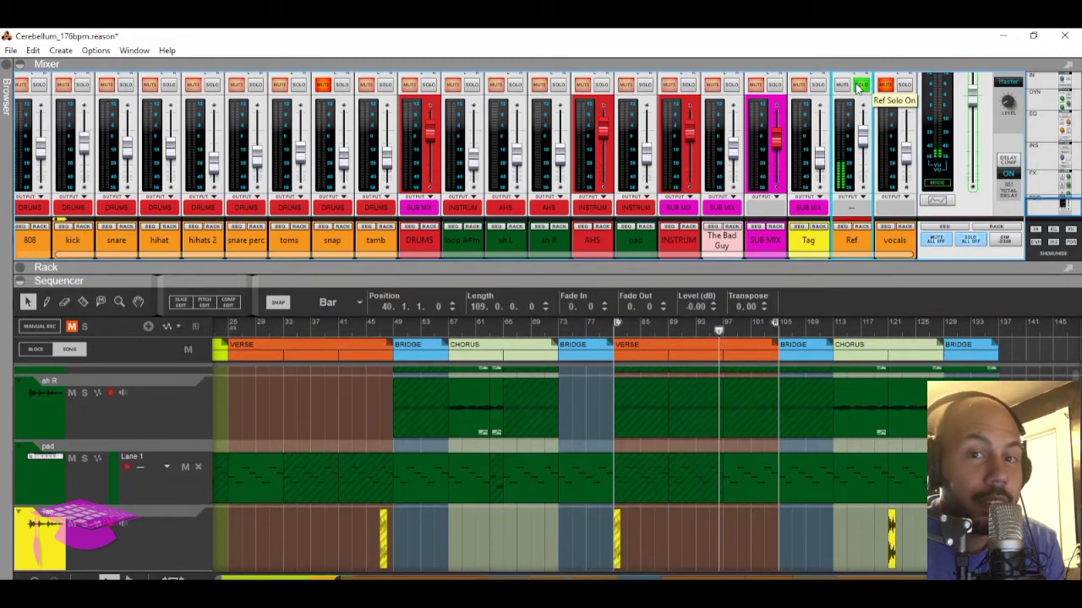
left_click(841, 85)
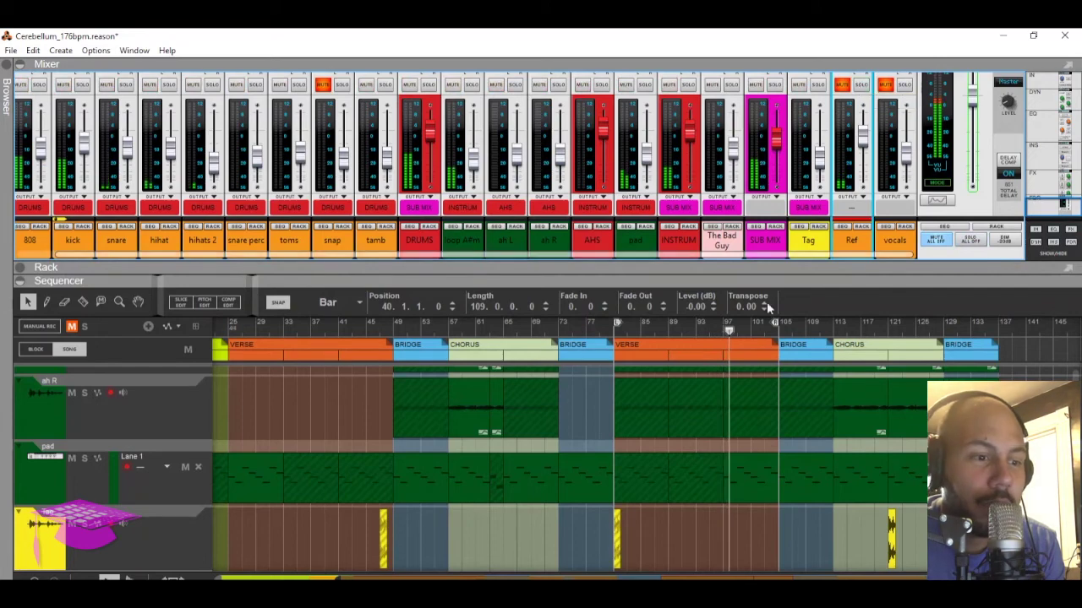
- Minimize the song, return to the Document 3 template, and show the Redrum with its mix channels in the rack
left_click(1003, 36)
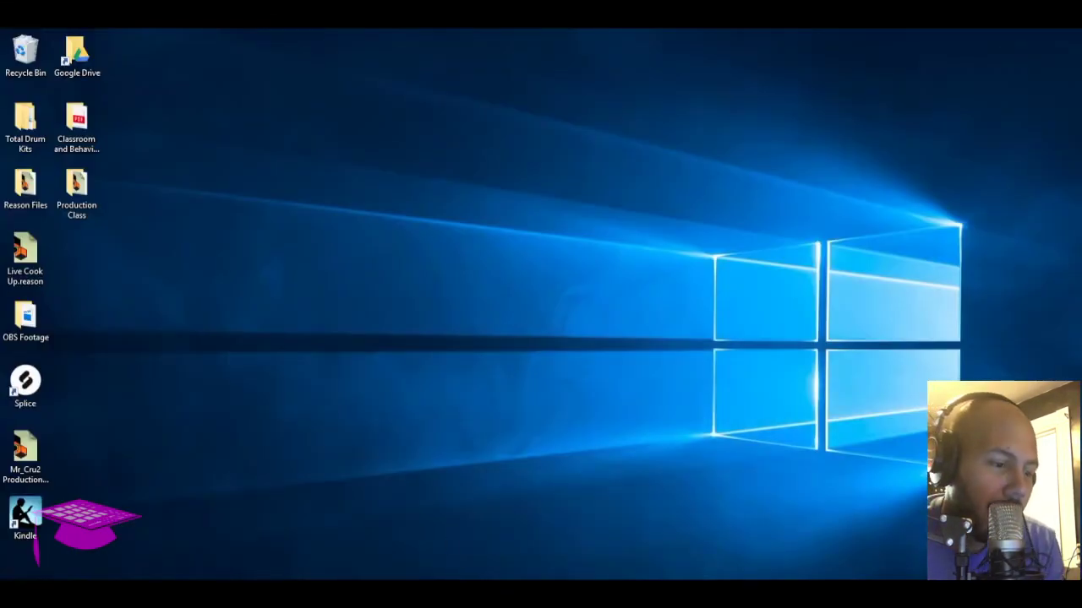
mouse_move(463, 592)
left_click(520, 549)
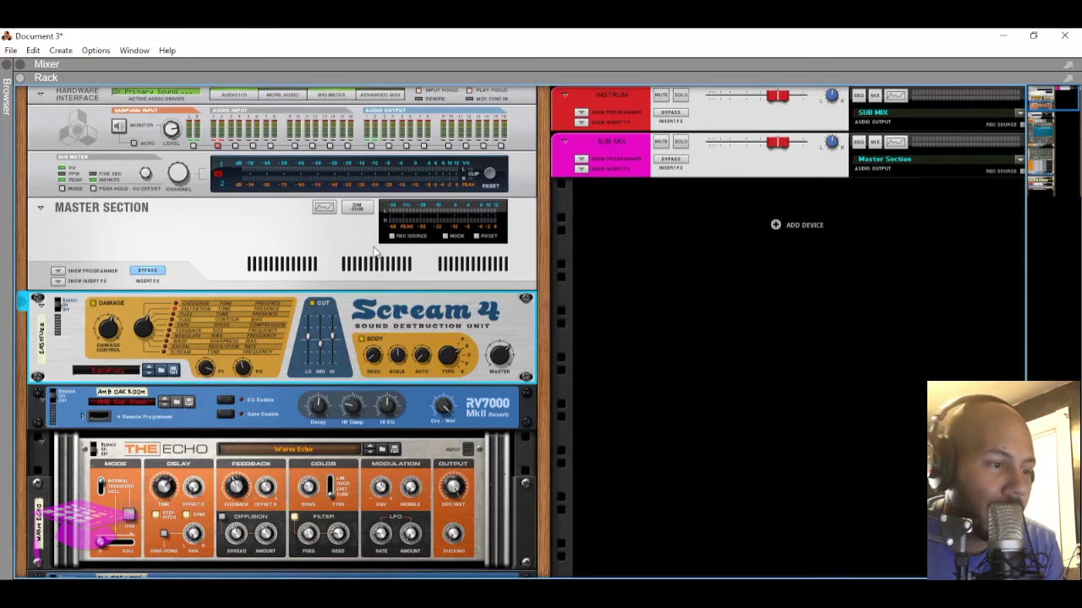
scroll(372, 249, "down", 15)
scroll(373, 250, "down", 5)
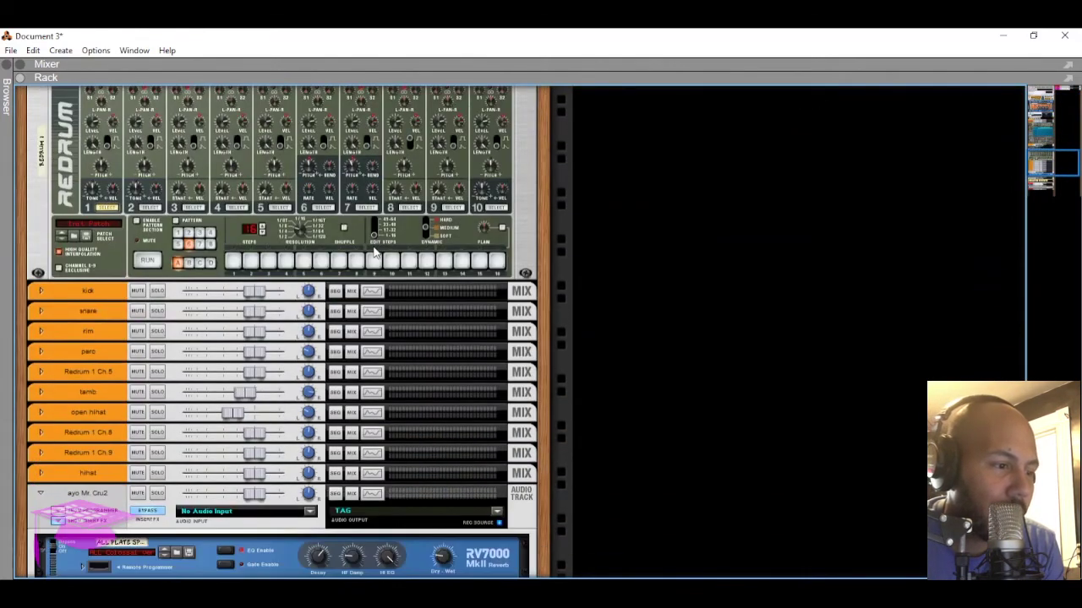
scroll(373, 250, "up", 4)
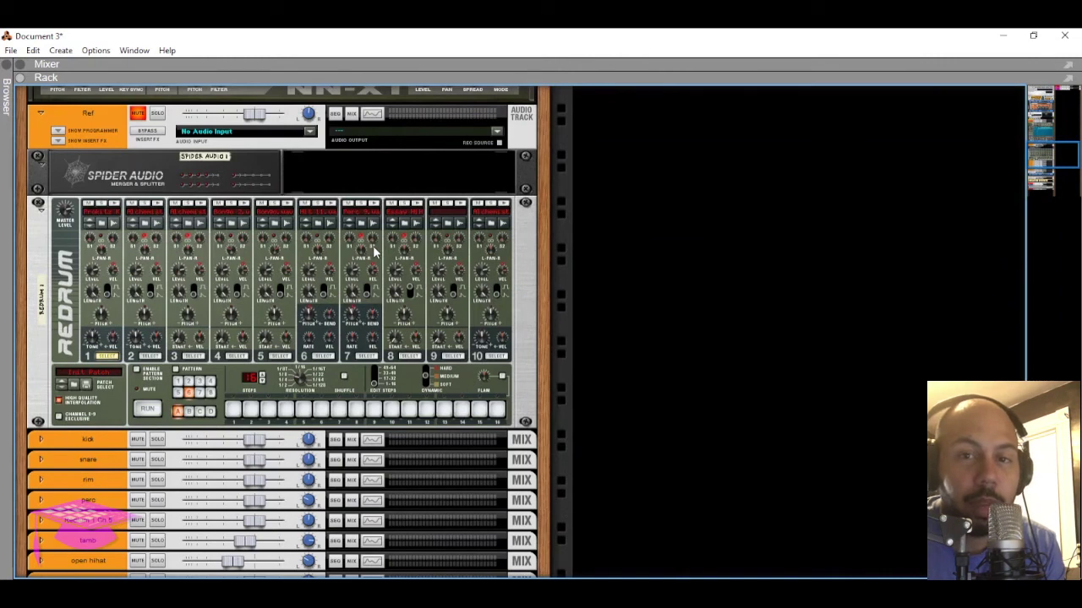